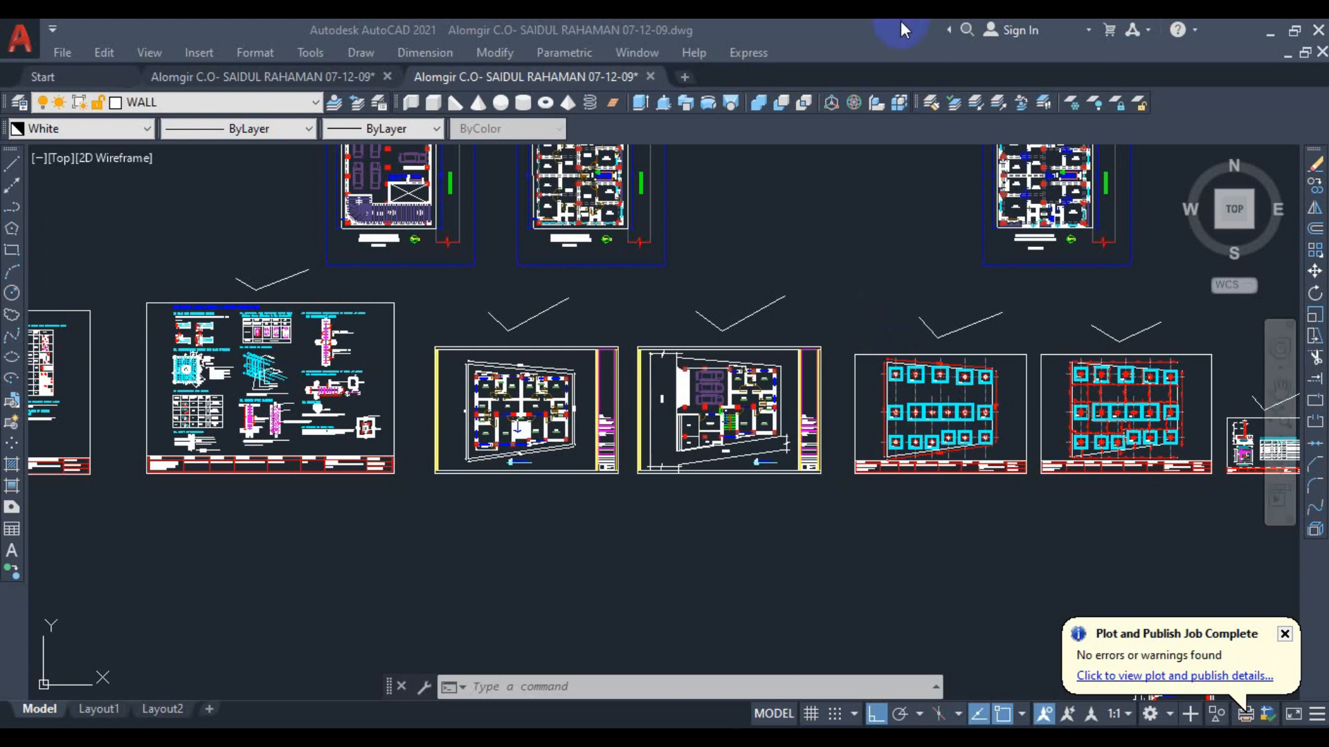
click(62, 53)
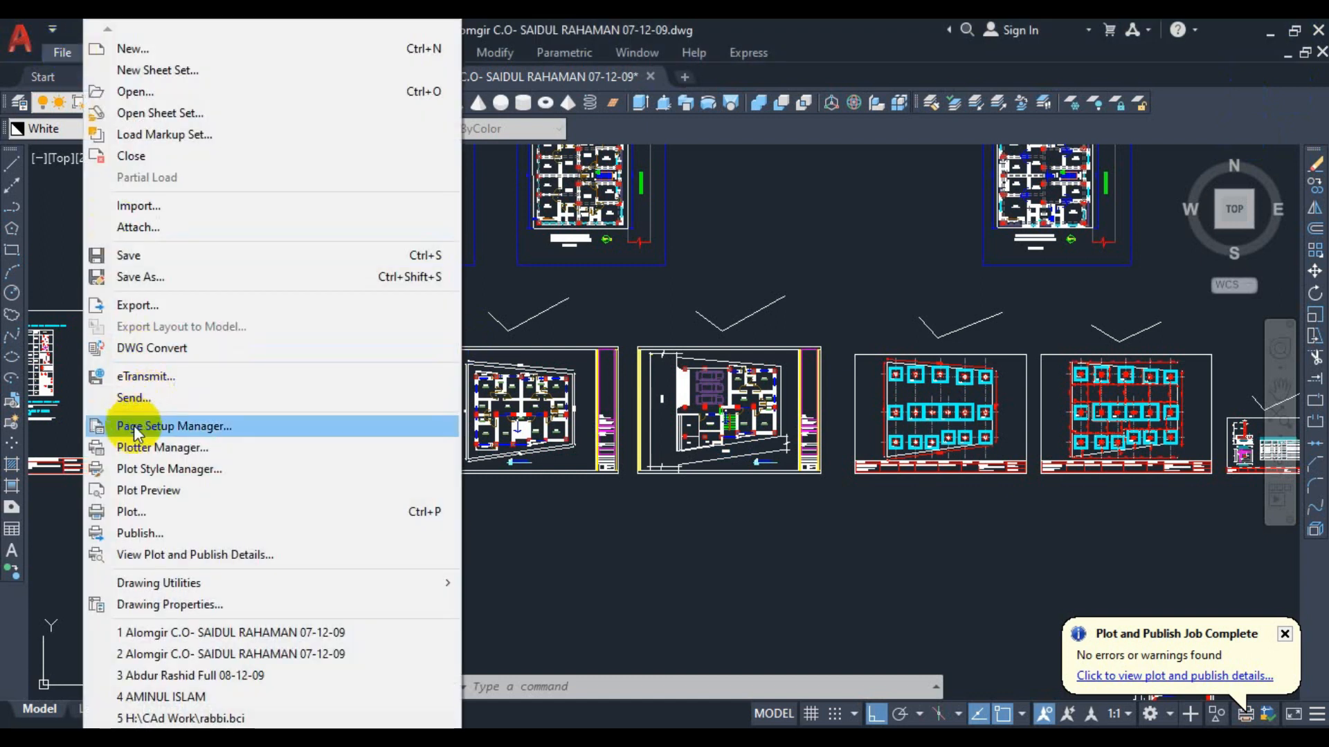
click(148, 511)
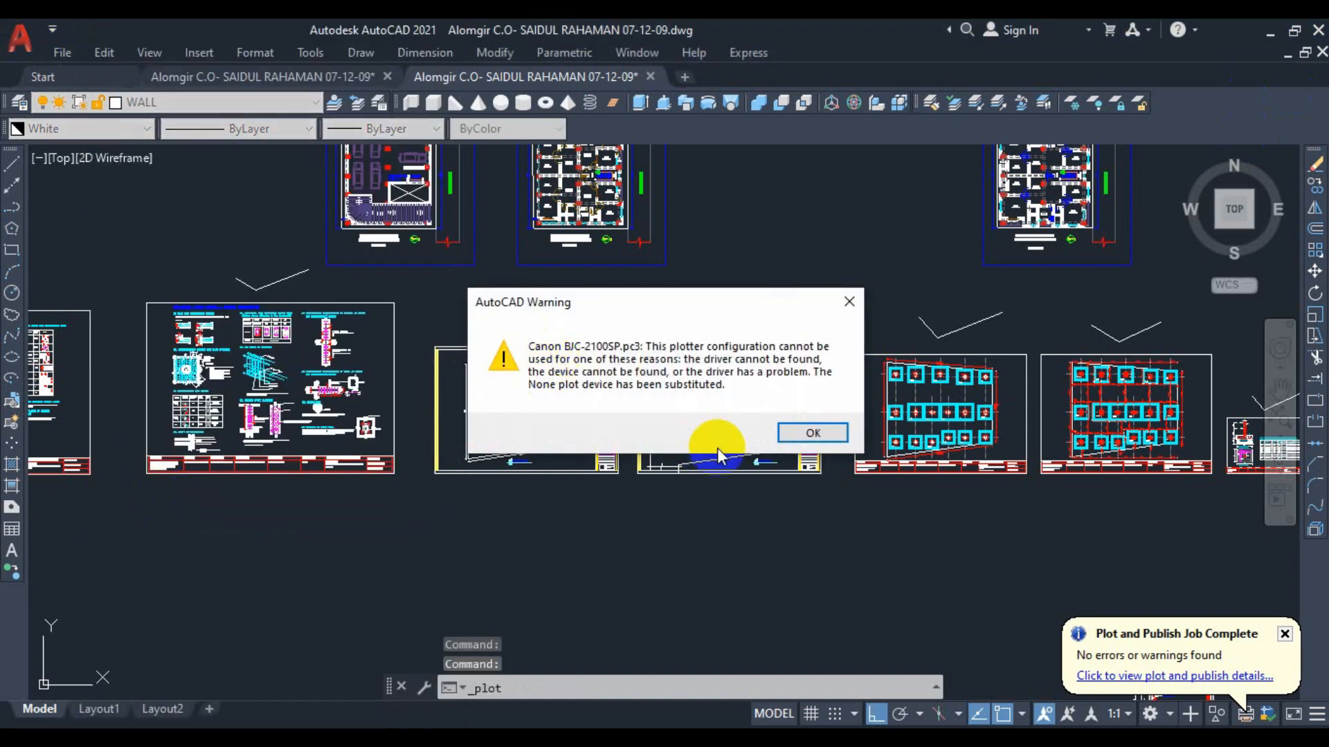
click(805, 433)
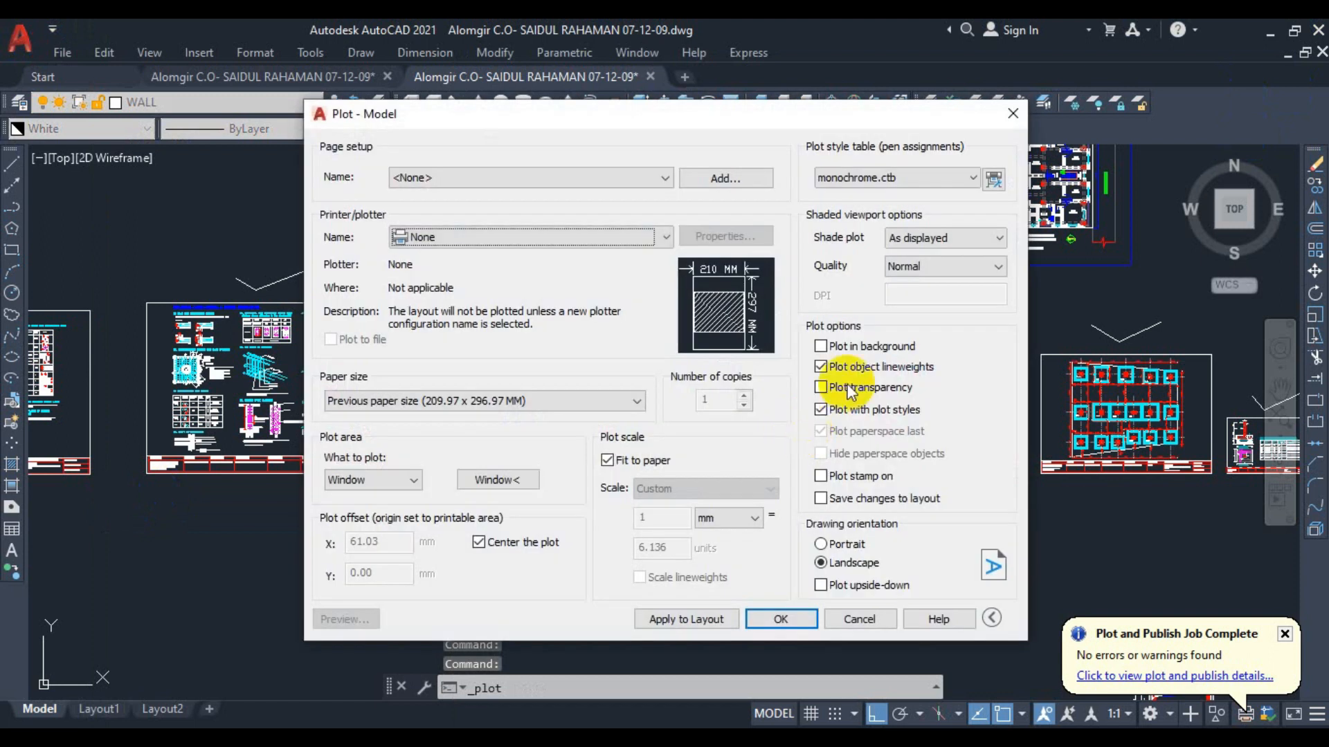
click(1013, 114)
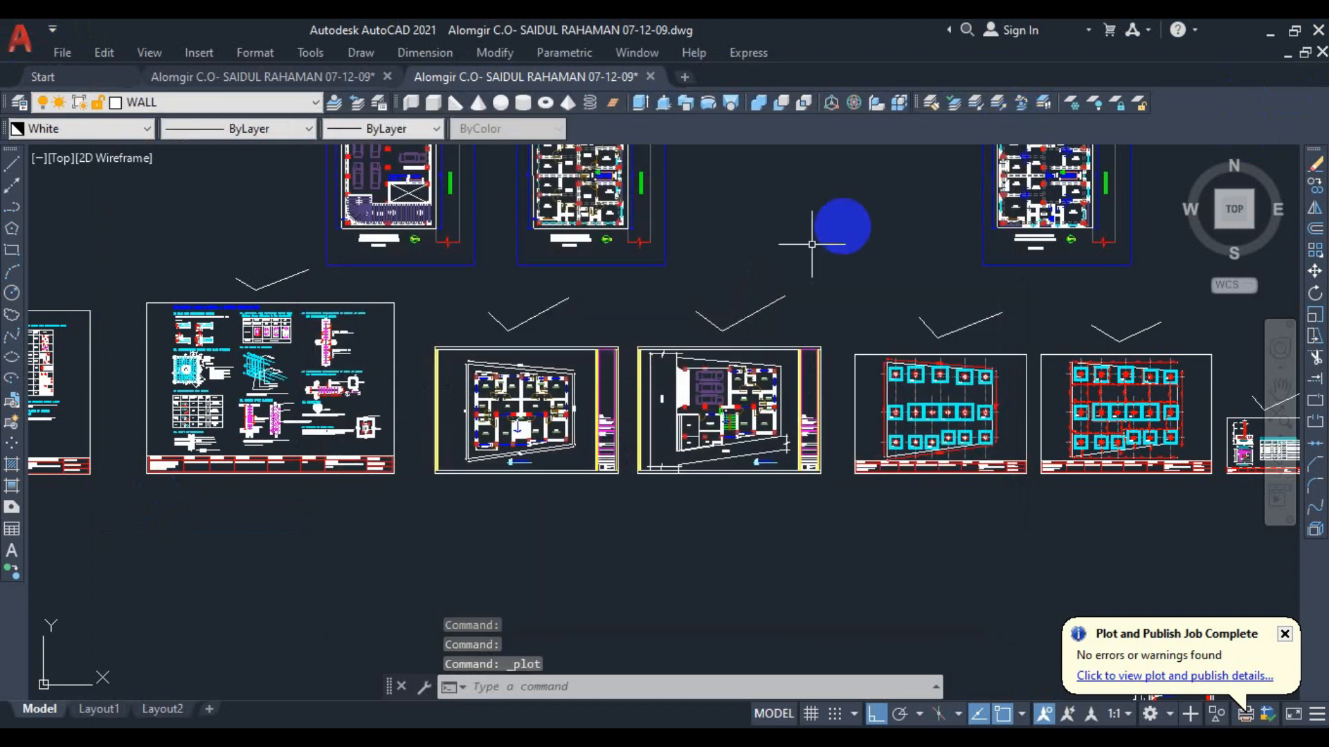
Start a plot of the model and select DWG To PDF.pc3 as the plotter
right_click(630, 374)
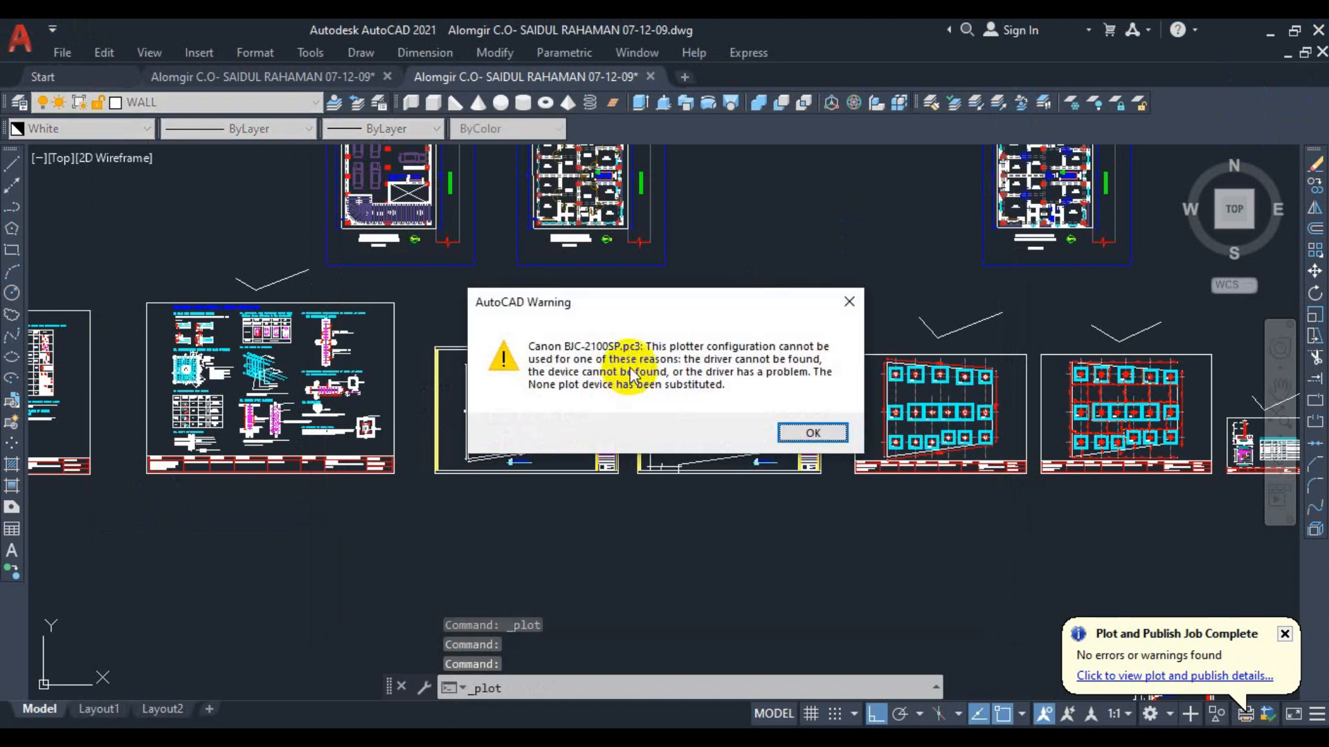
click(834, 433)
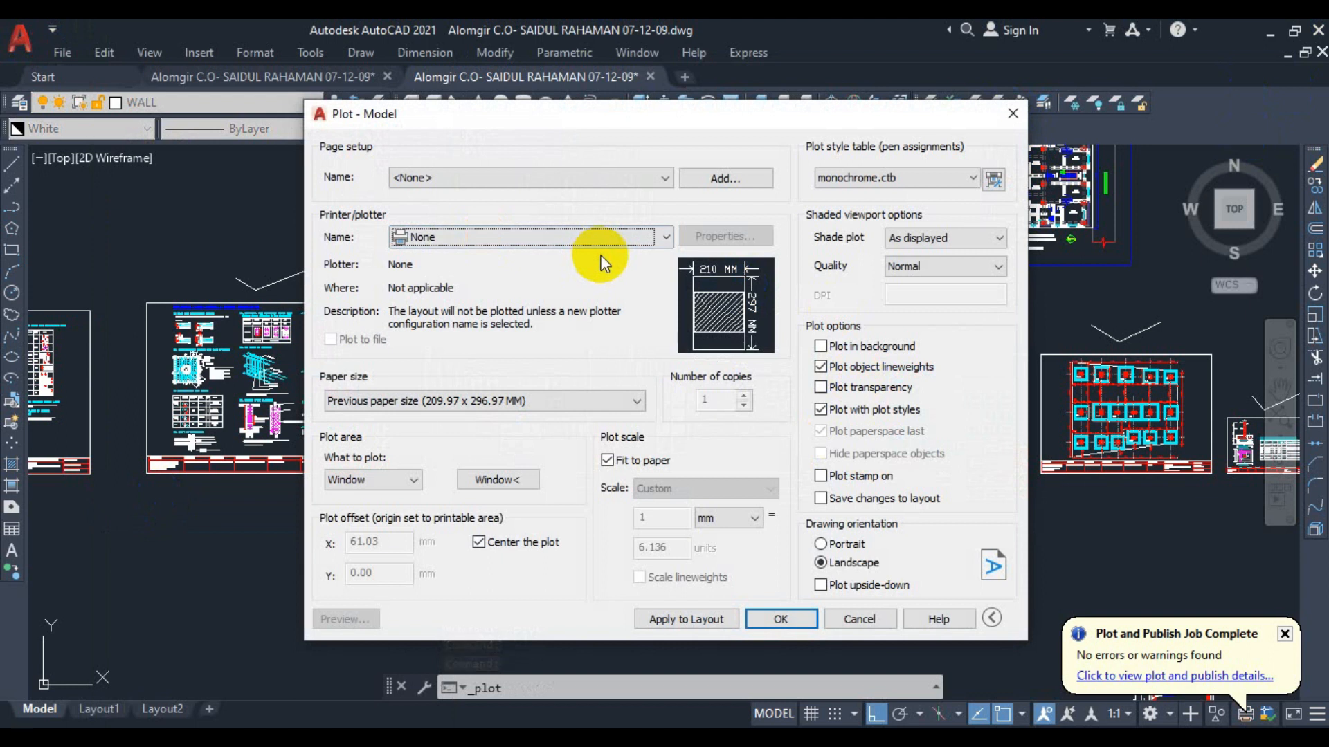
click(510, 243)
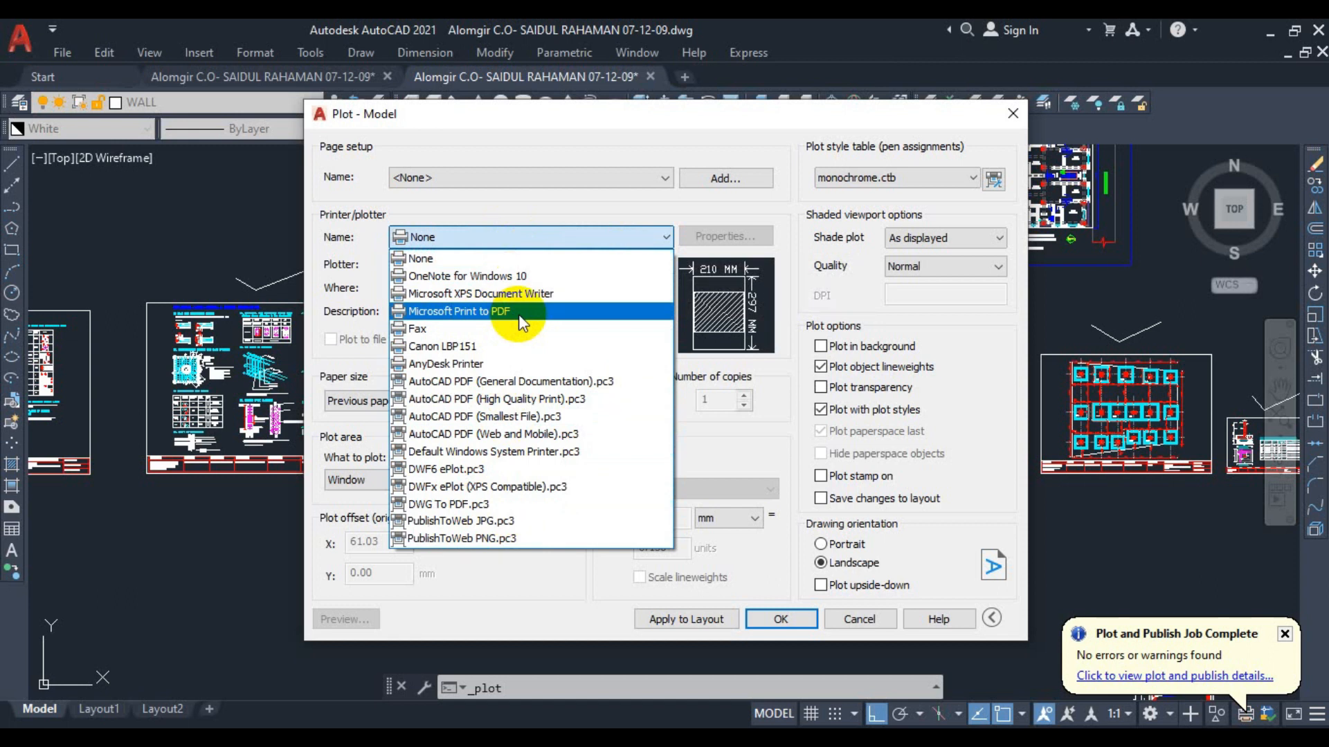
click(477, 508)
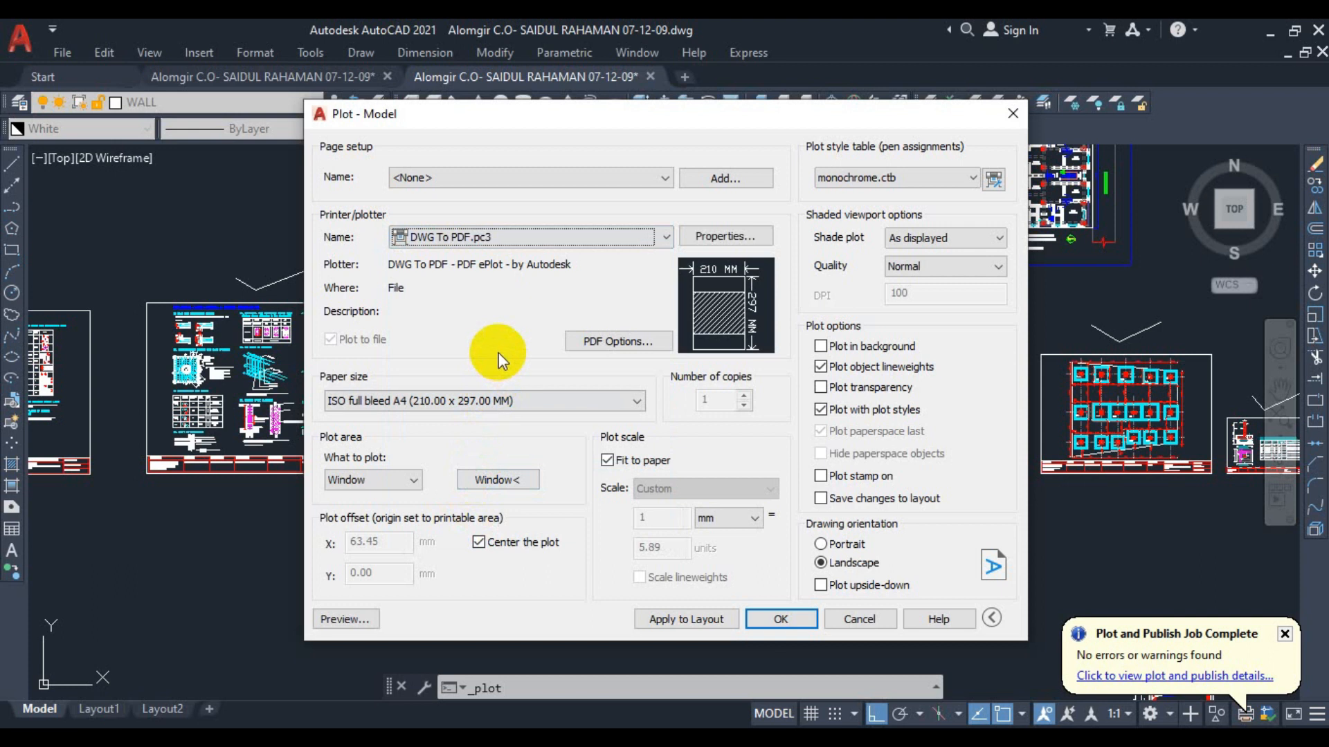
Set the plot's paper size to ISO A4 (297.00 x 210.00 MM)
click(386, 399)
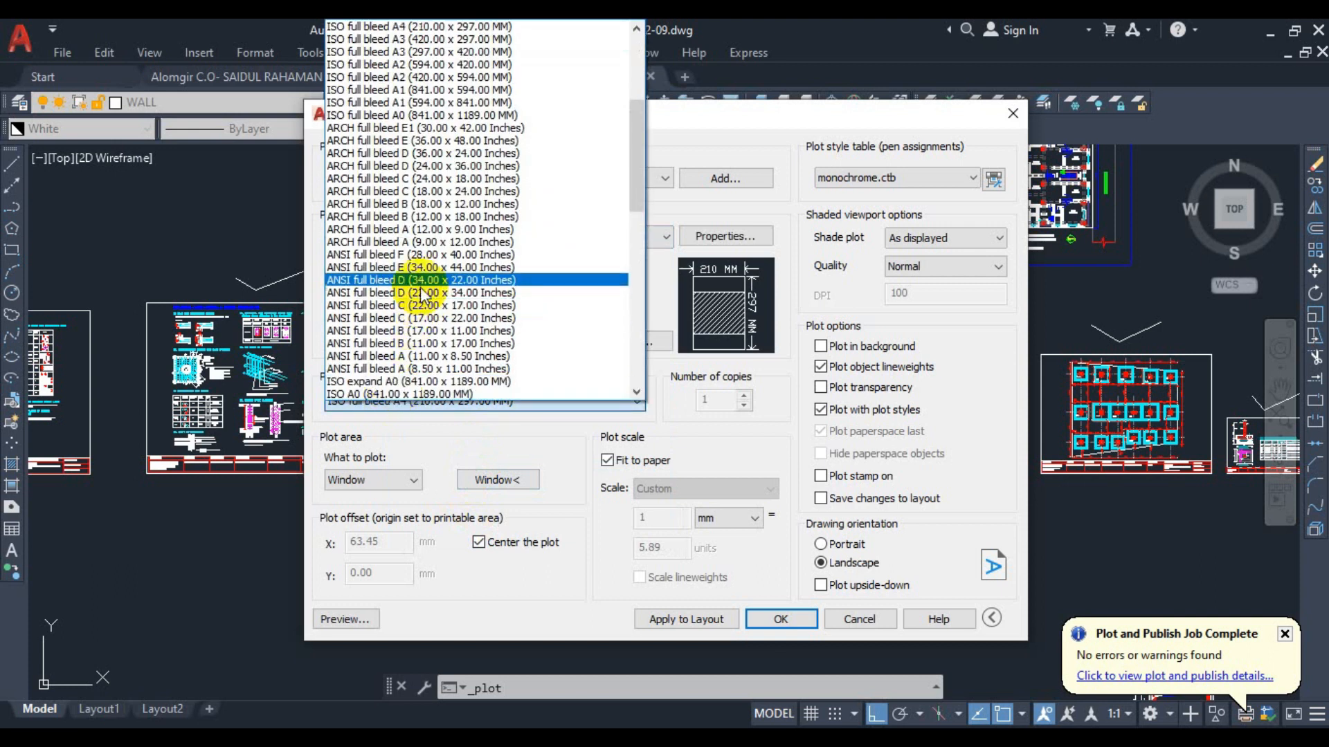
scroll(421, 325, down, 3)
scroll(421, 360, down, 2)
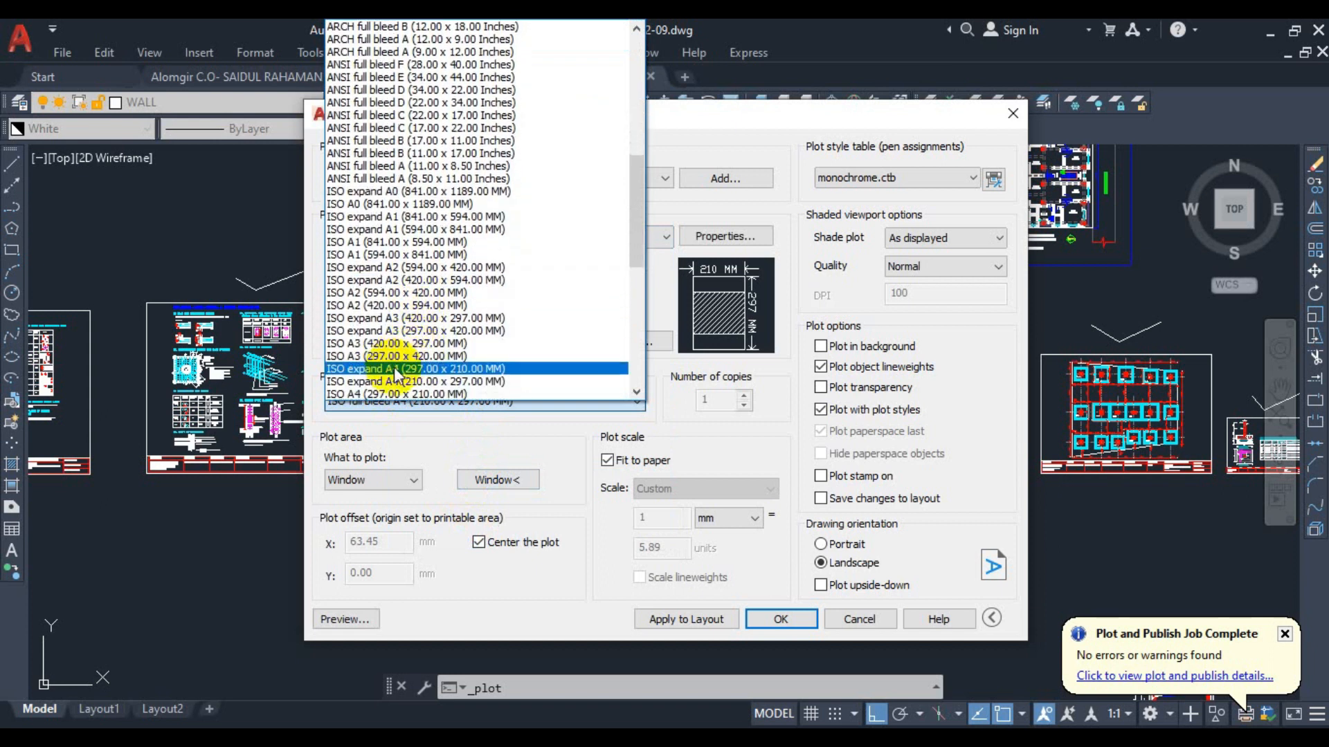
scroll(398, 366, down, 2)
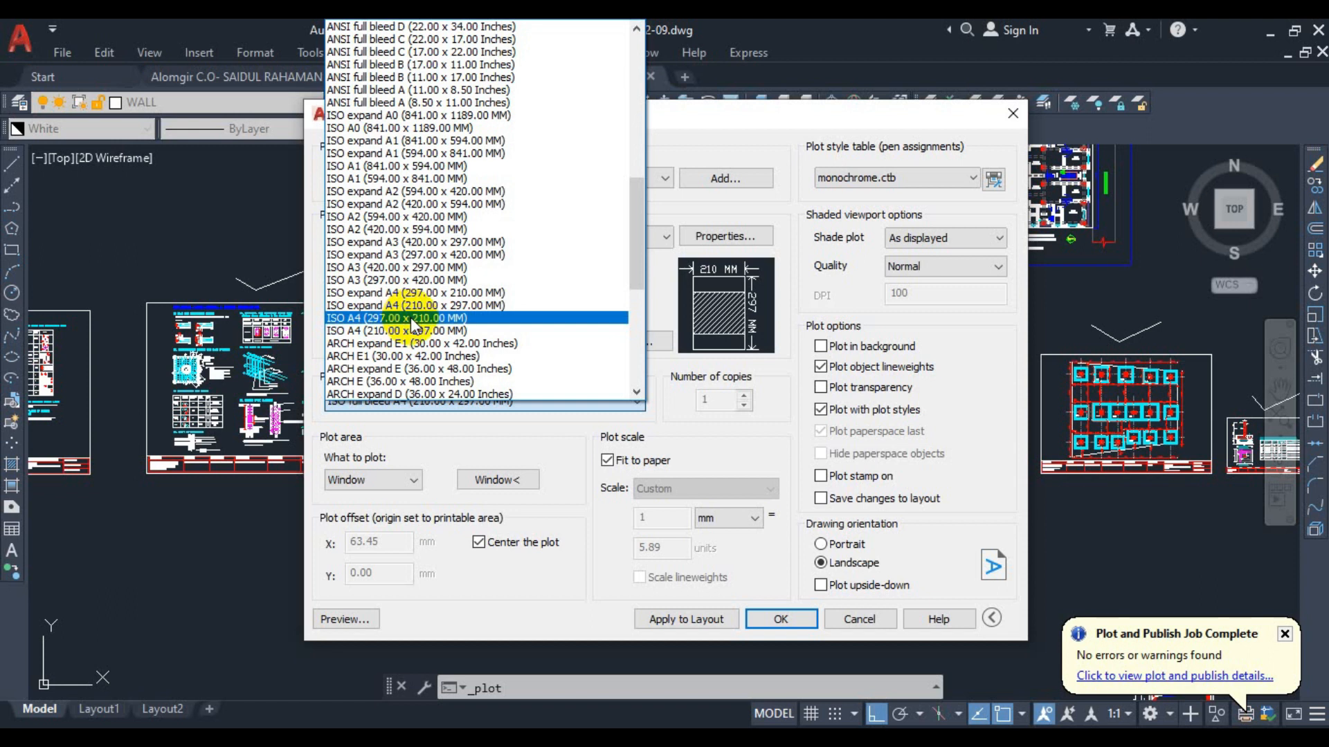
click(410, 317)
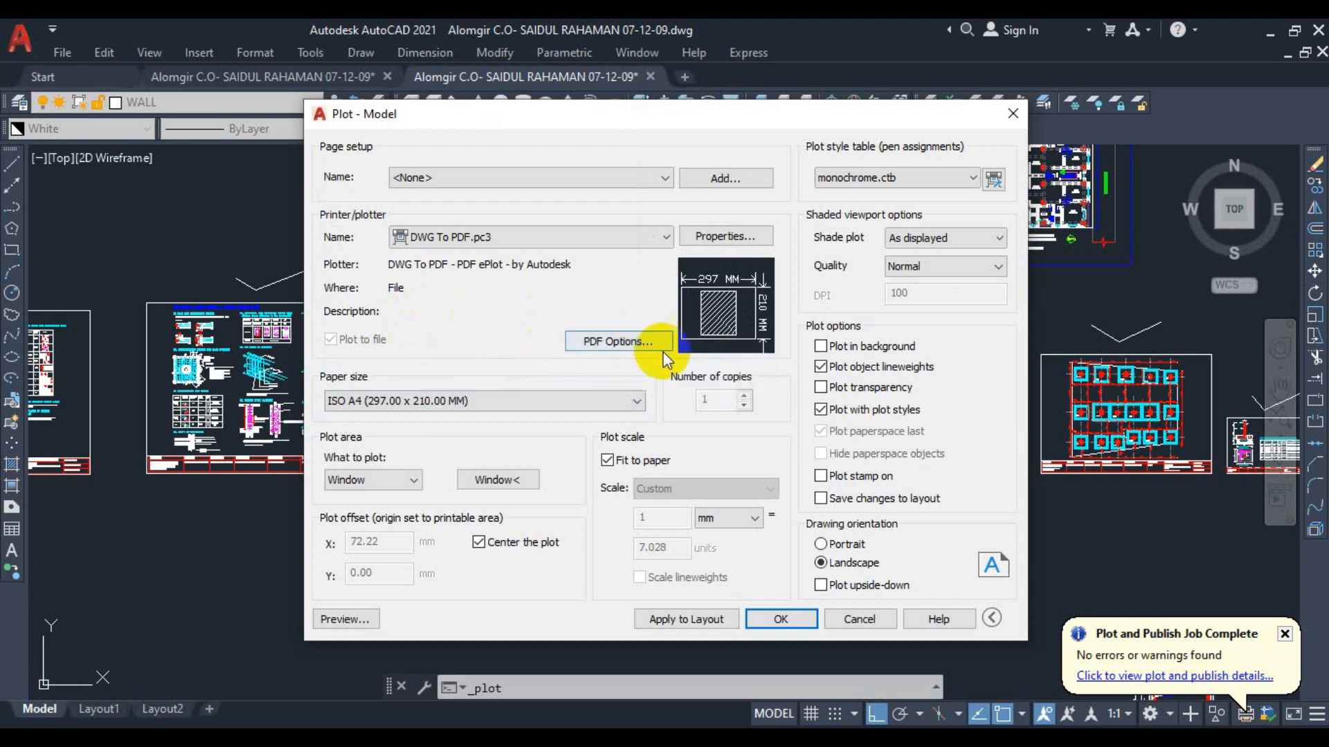
Set the plot area to Window and the plot style table to None
click(414, 480)
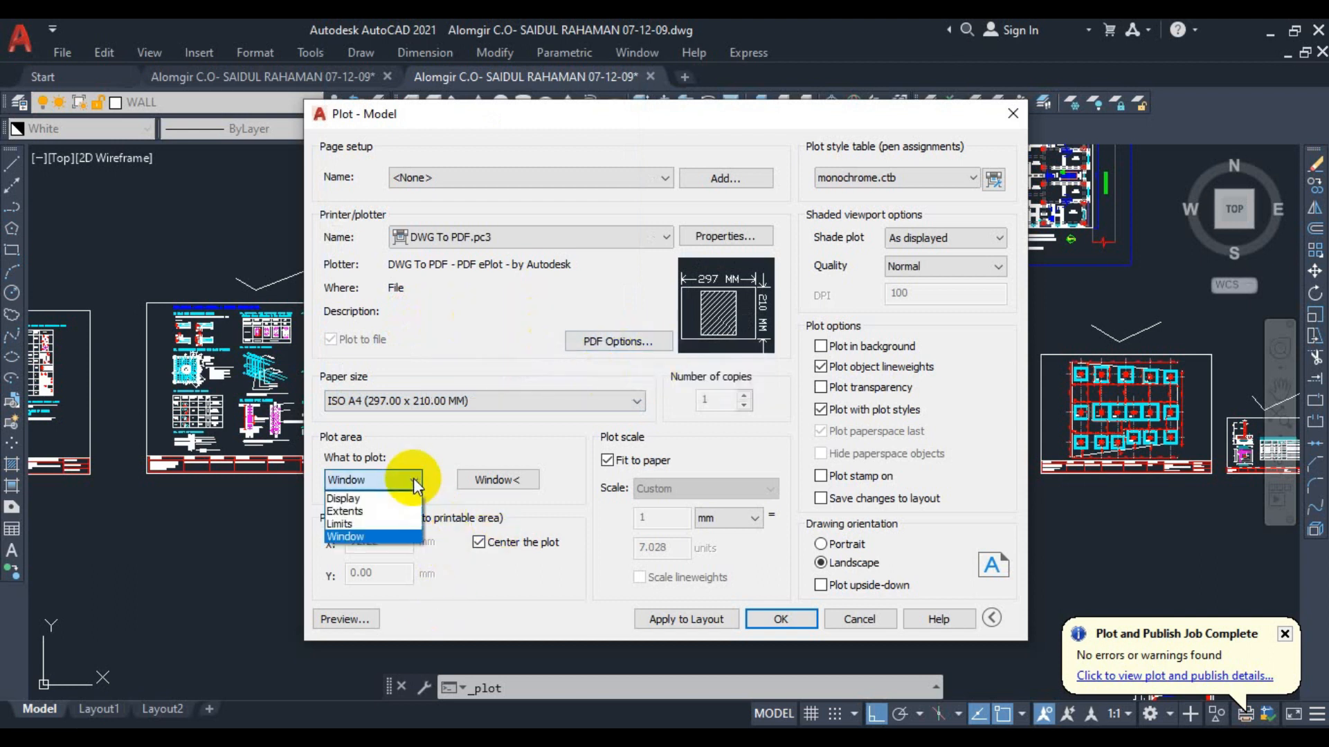
click(381, 530)
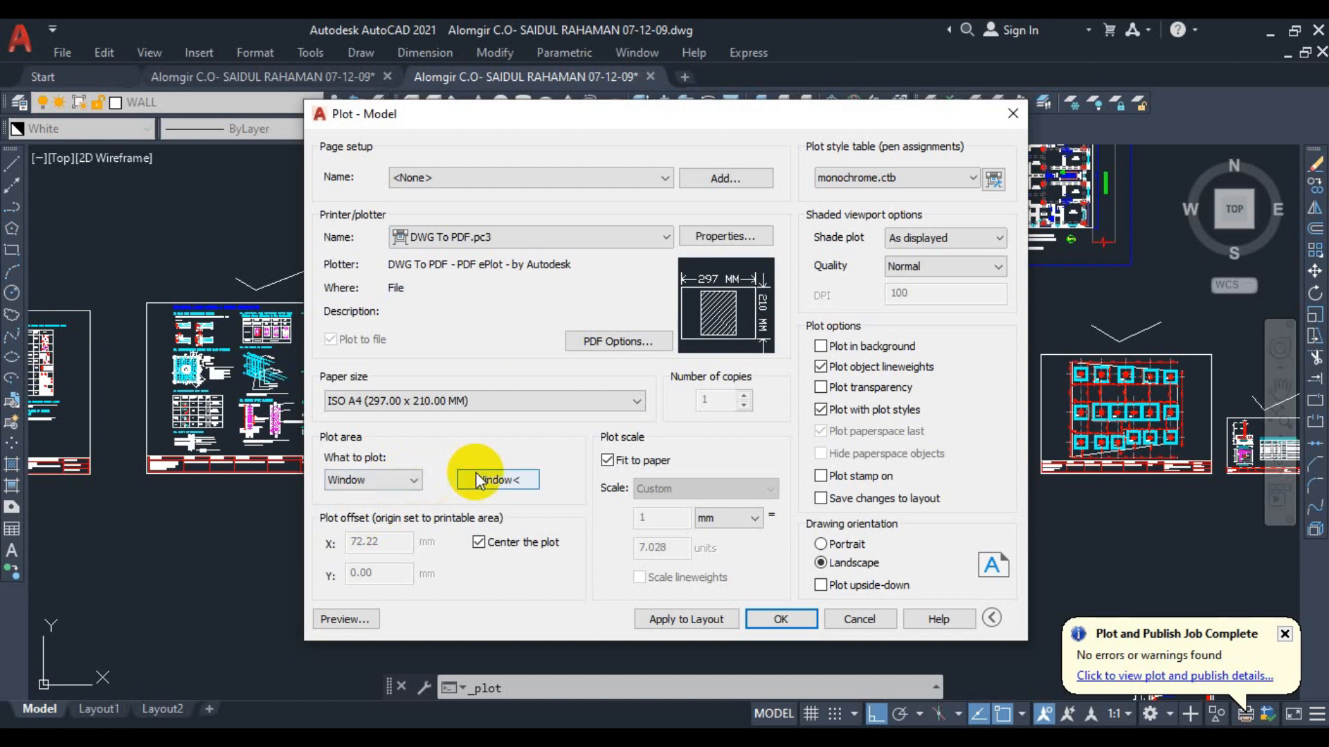
click(871, 178)
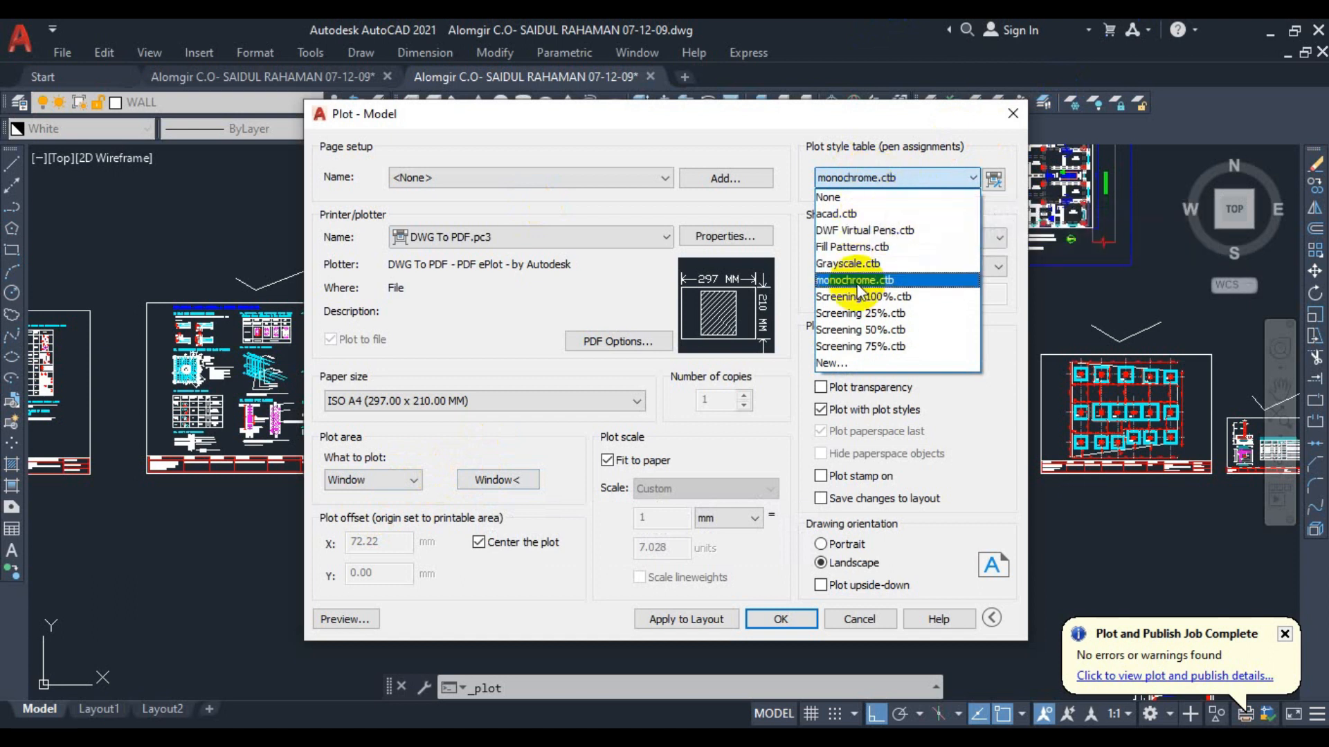
click(879, 199)
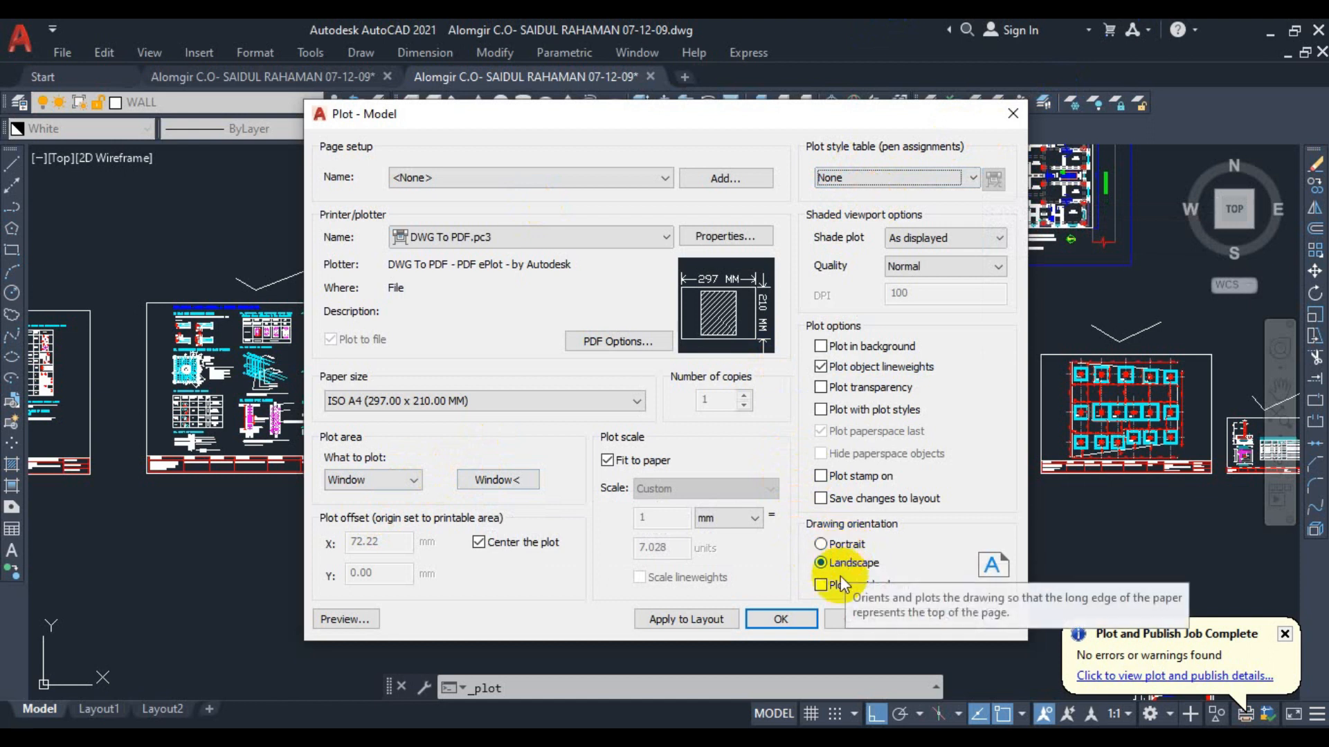
Define the plot window around the typical floor plan inside its sheet frame, including the outer dimensions and plan title
click(530, 476)
scroll(647, 436, up, 4)
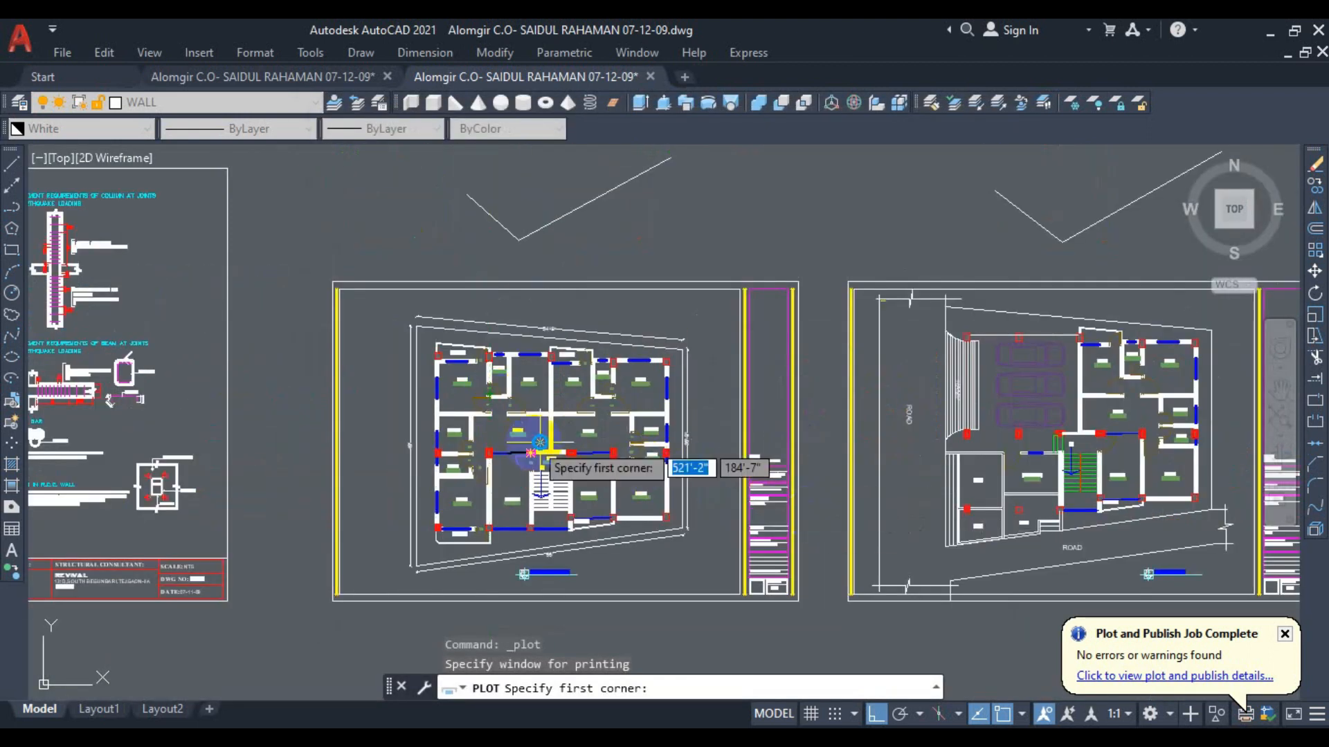
scroll(574, 450, down, 2)
scroll(513, 429, up, 2)
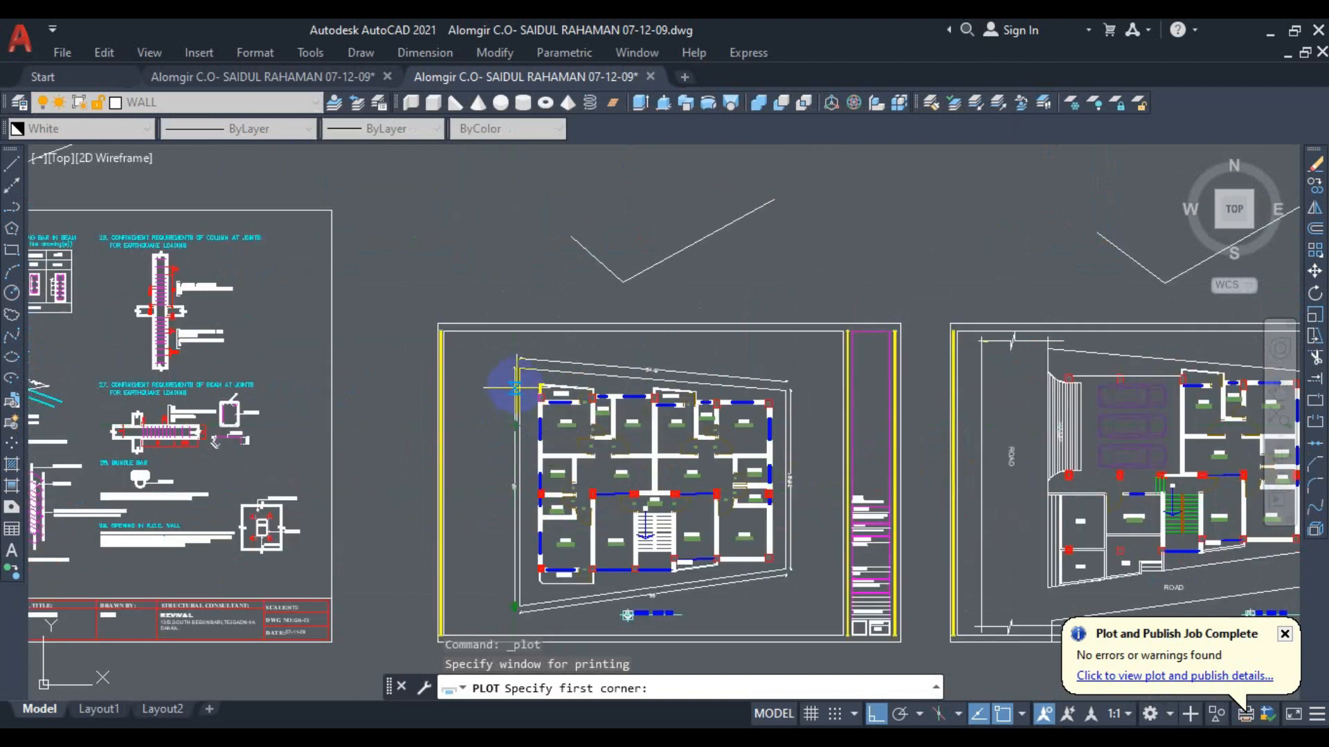
click(494, 341)
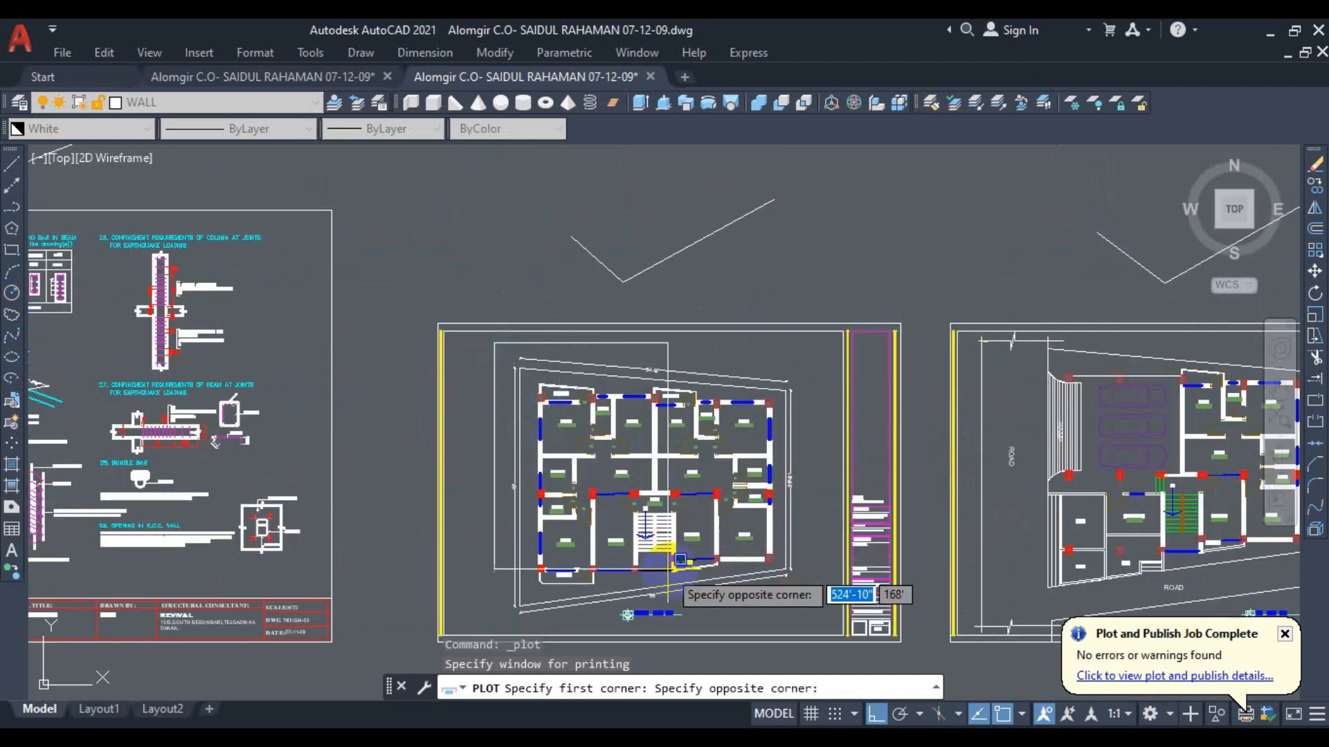
click(815, 631)
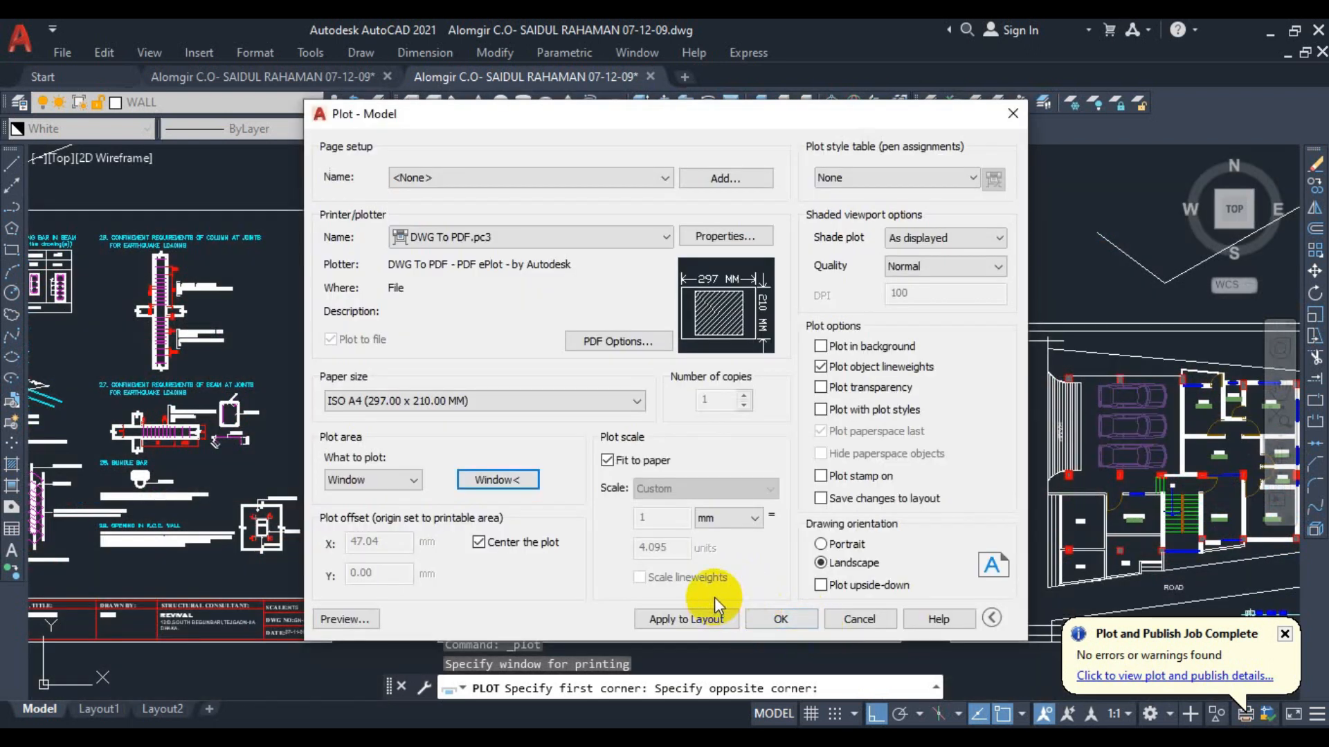
Preview the floor plan plot with Fit to paper enabled and close the preview
click(626, 467)
click(630, 463)
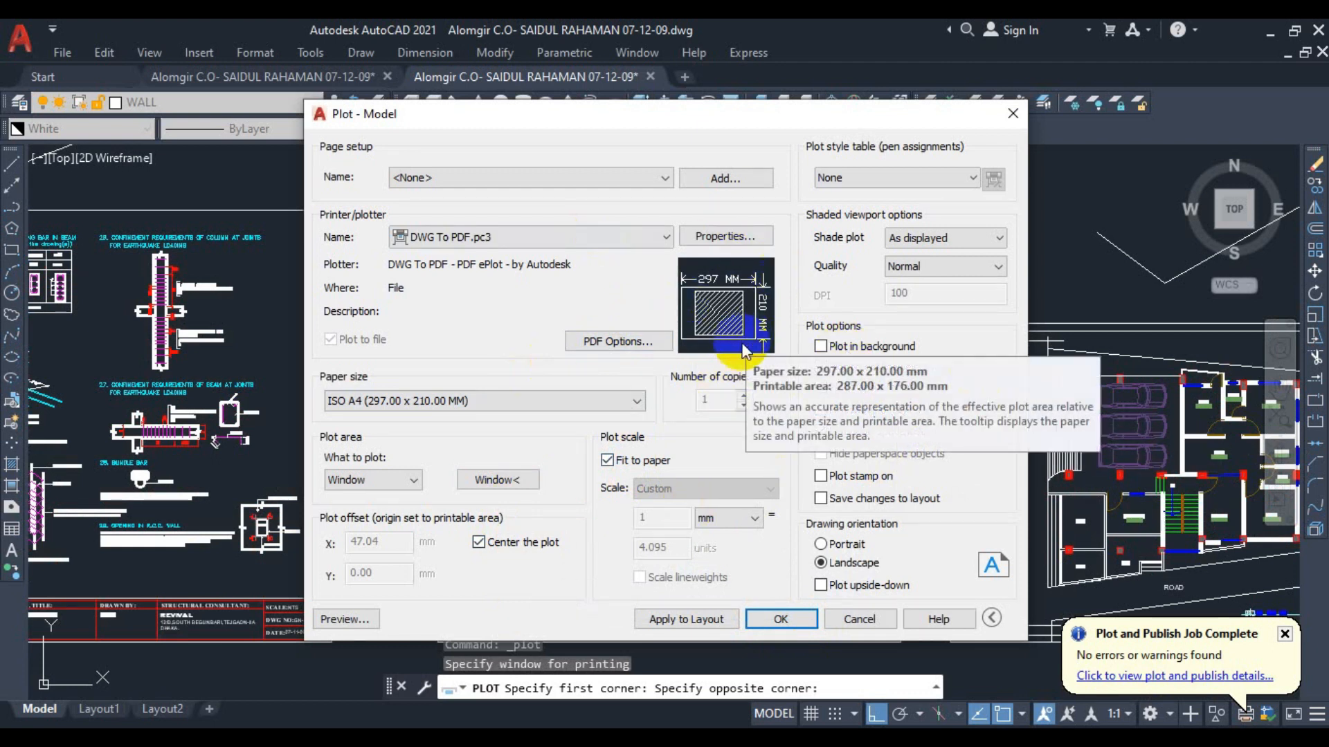
click(364, 616)
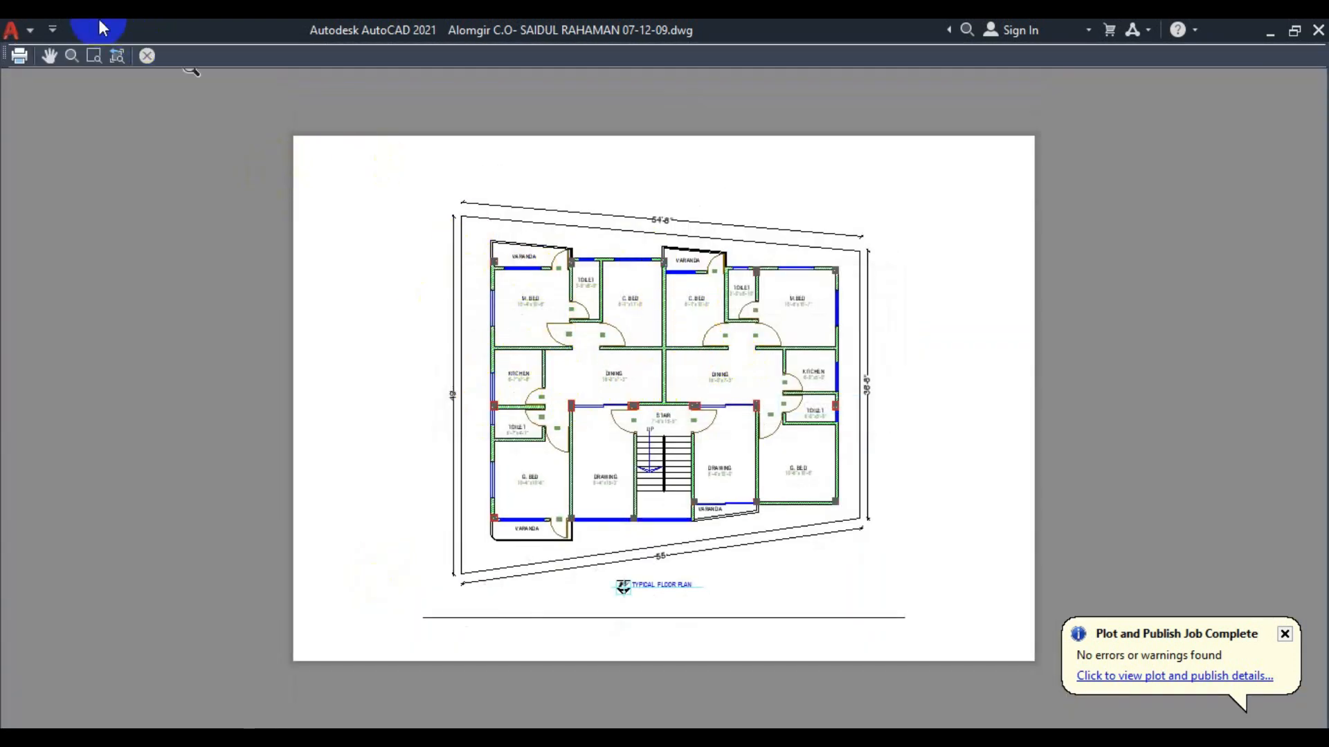
click(141, 55)
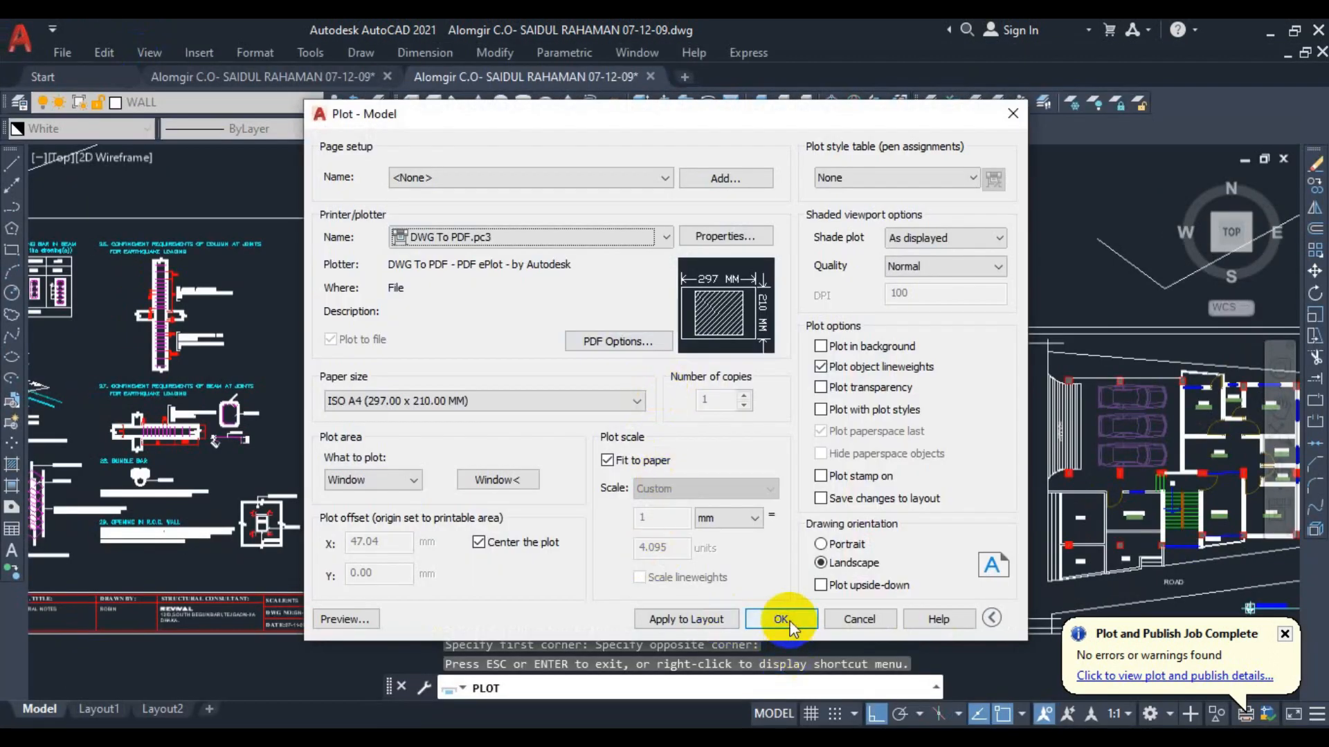
Plot the floor plan to a PDF file named DWG to PDF on the Desktop
click(782, 620)
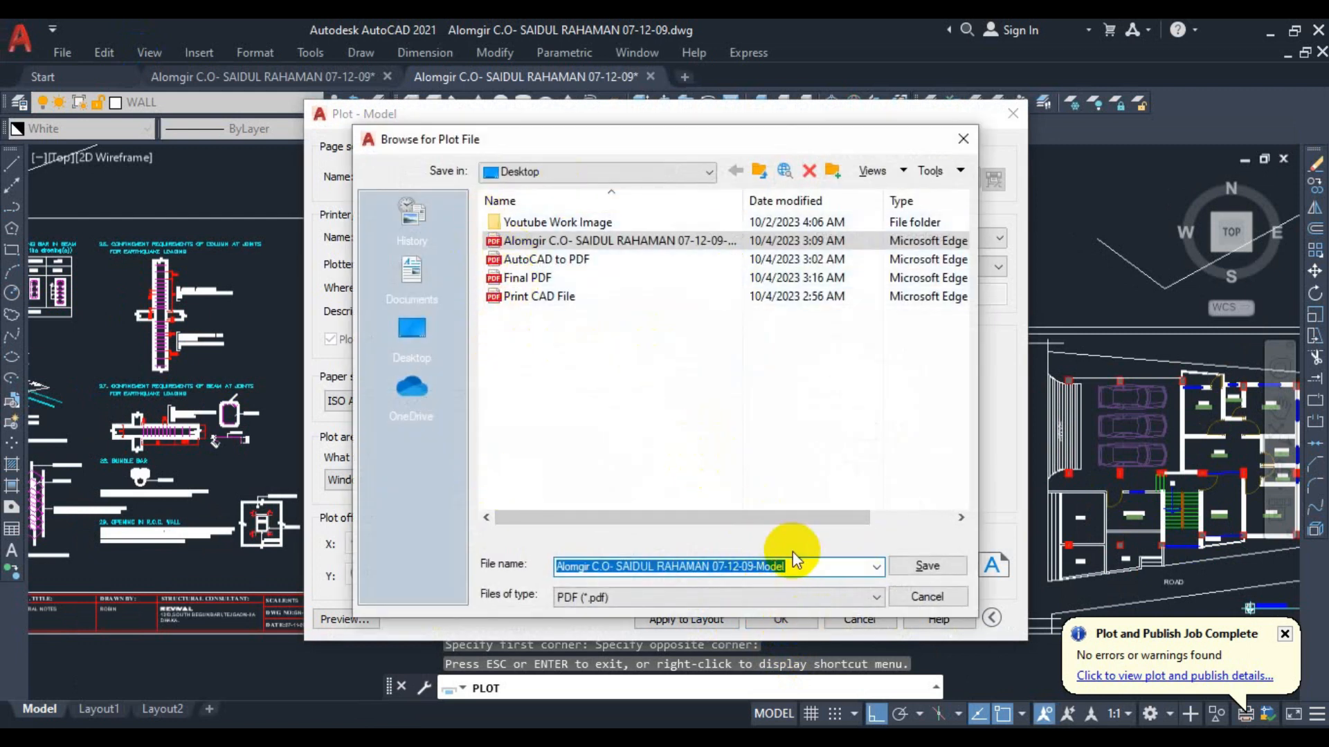
text(P)
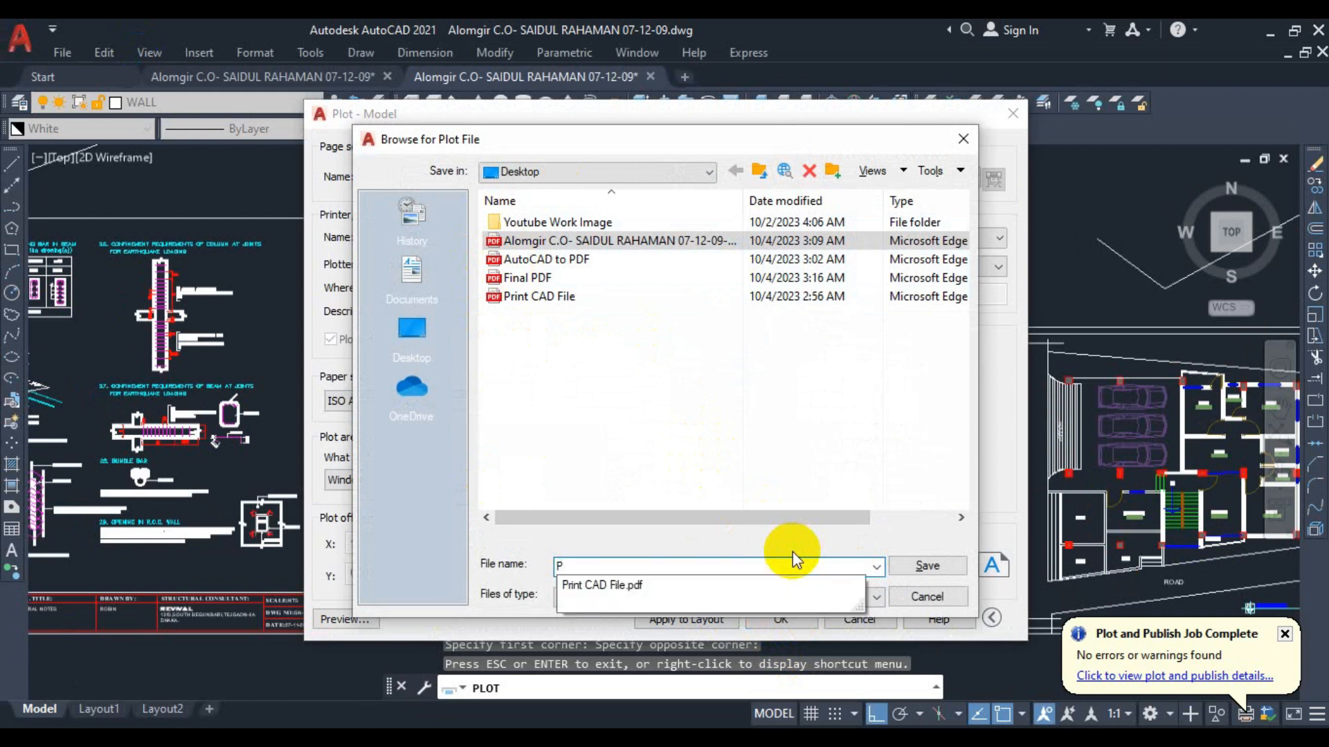
key(BackSpace)
text(DW)
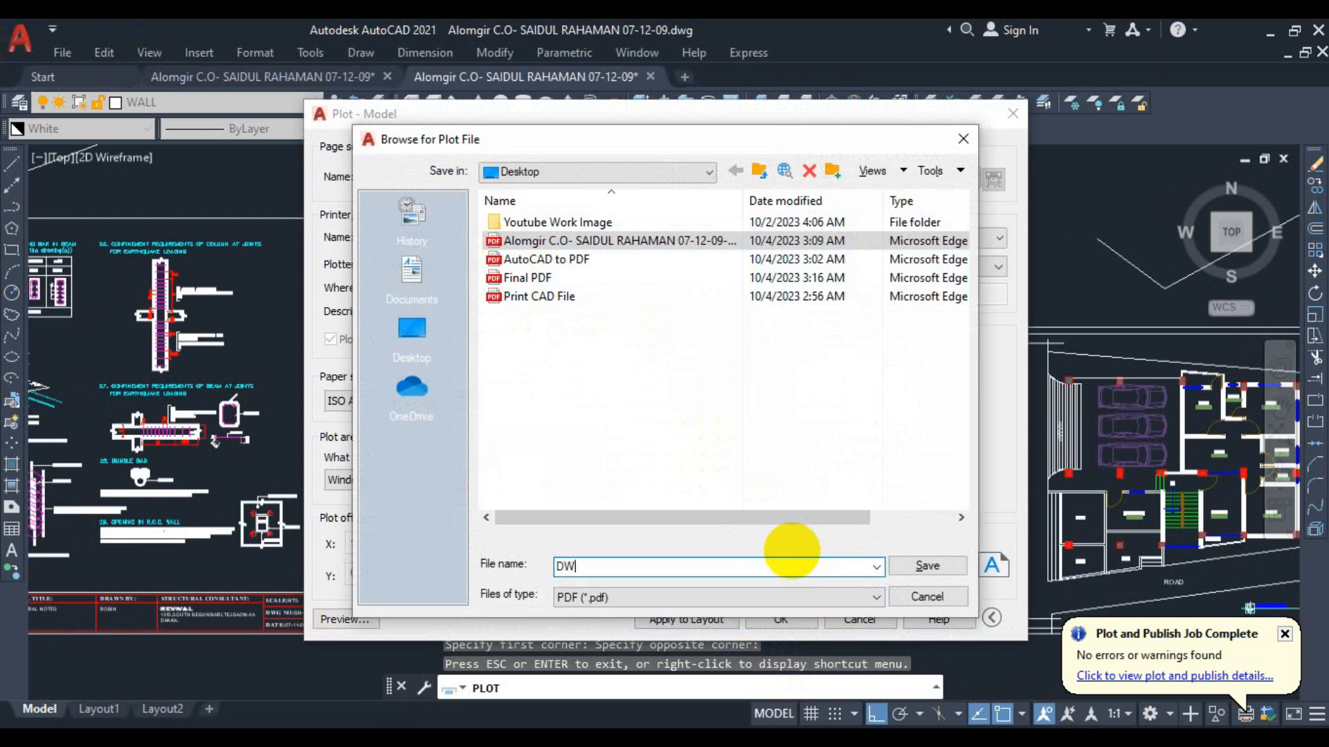
text(H)
text(G)
text( to P)
text(DF)
click(912, 566)
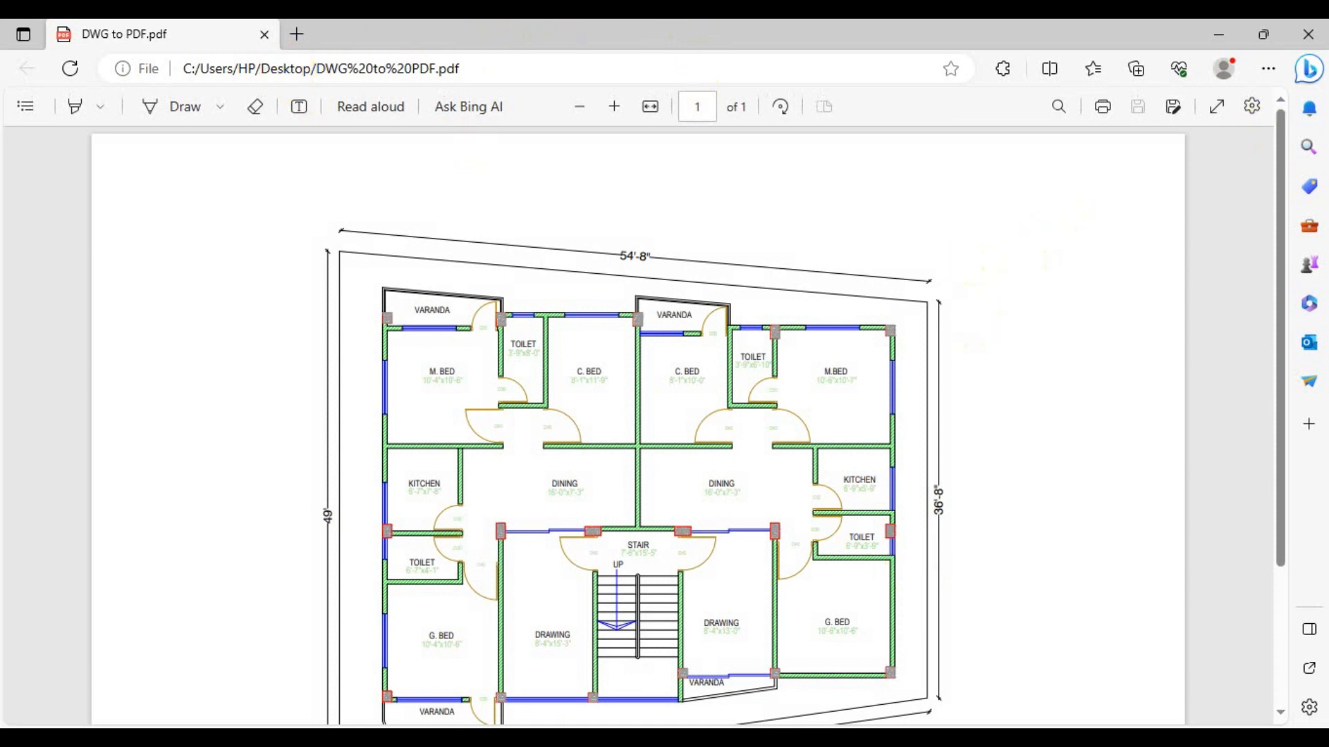
Return to the desktop and open the PDF to DWG file to review its floor plan
click(1308, 34)
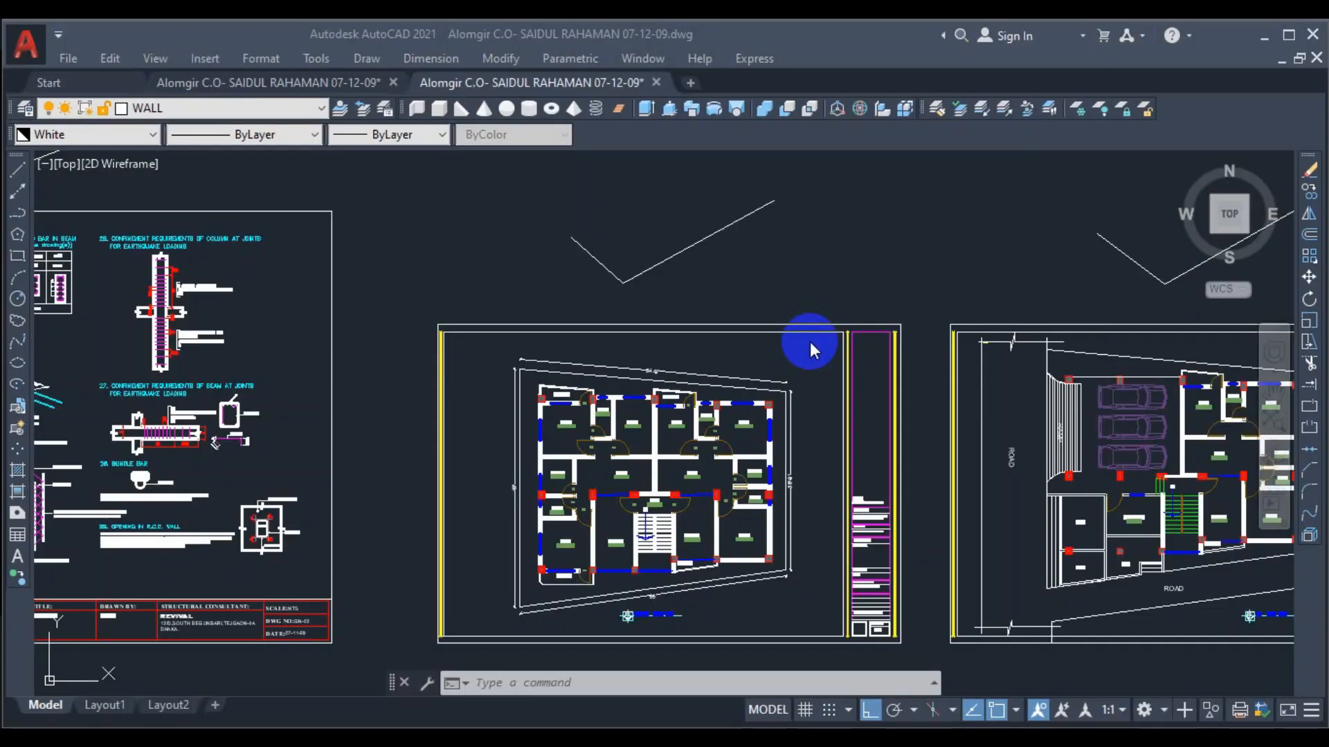
click(1266, 48)
click(1294, 35)
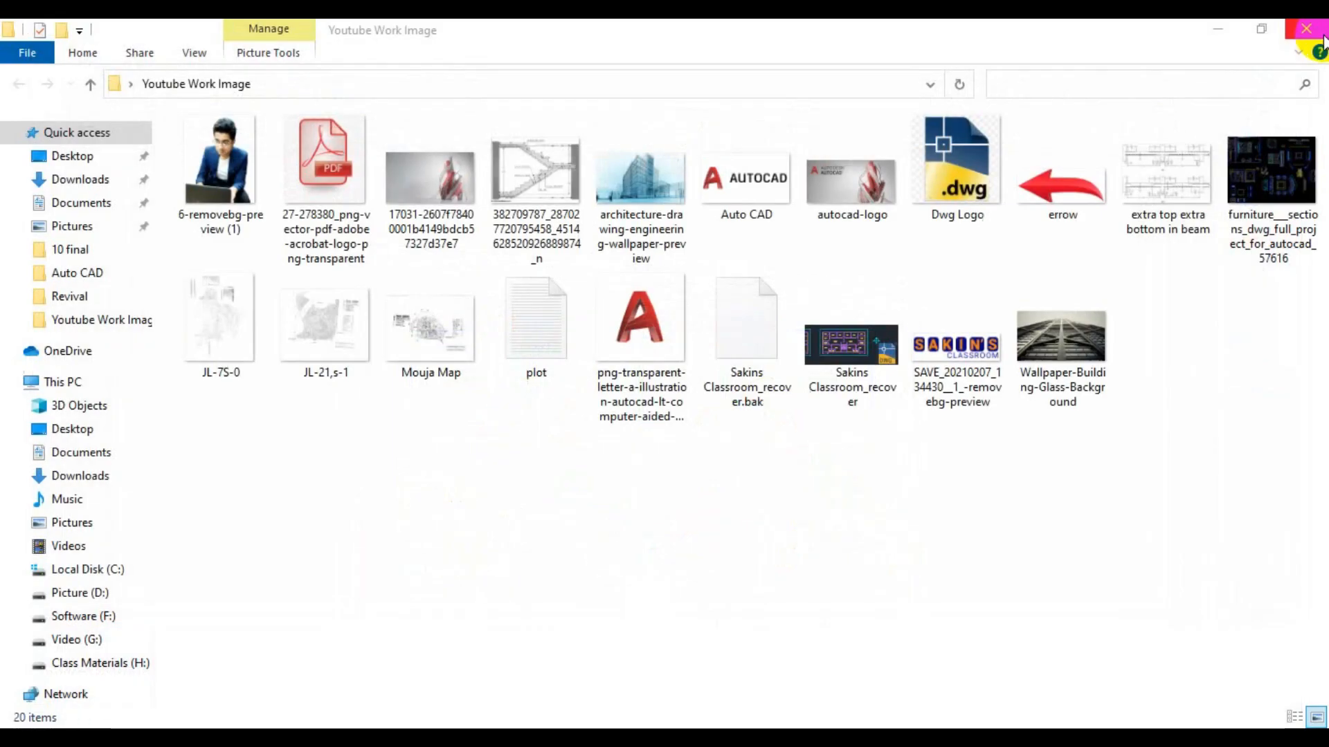
click(1305, 30)
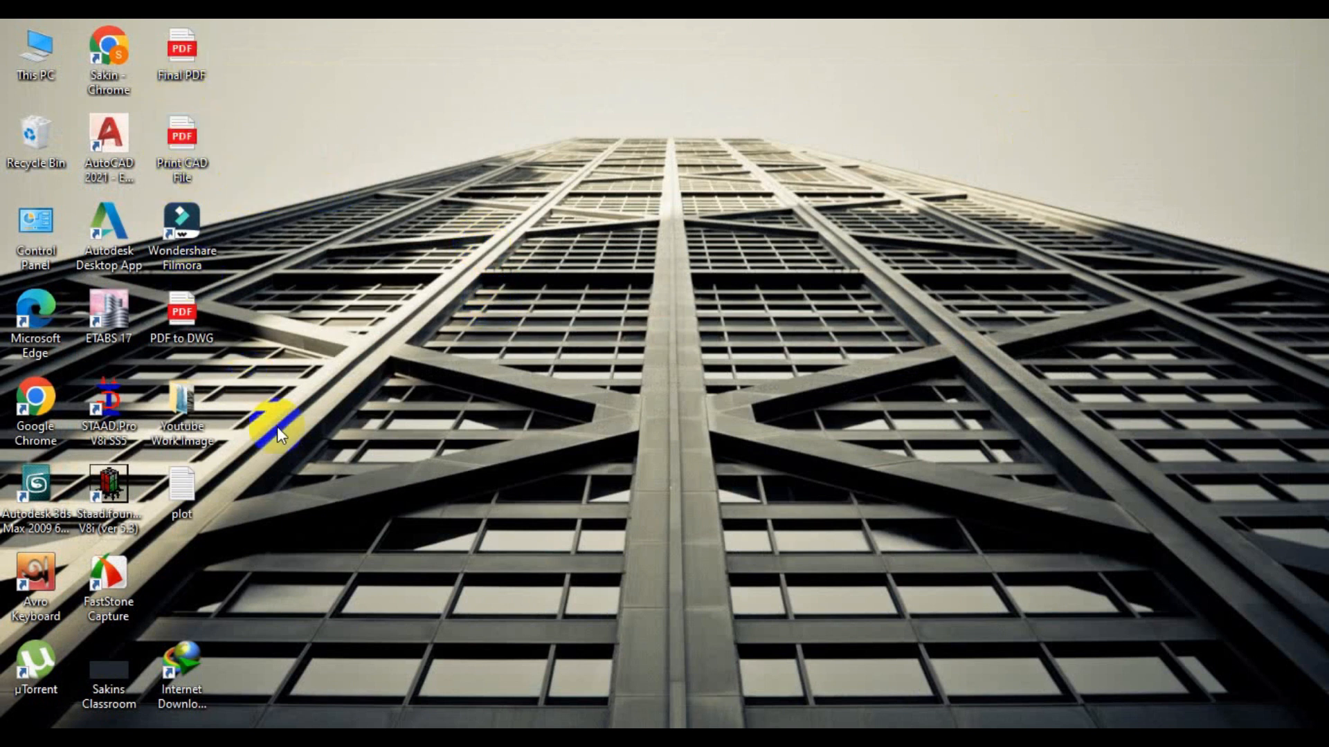
double_click(167, 337)
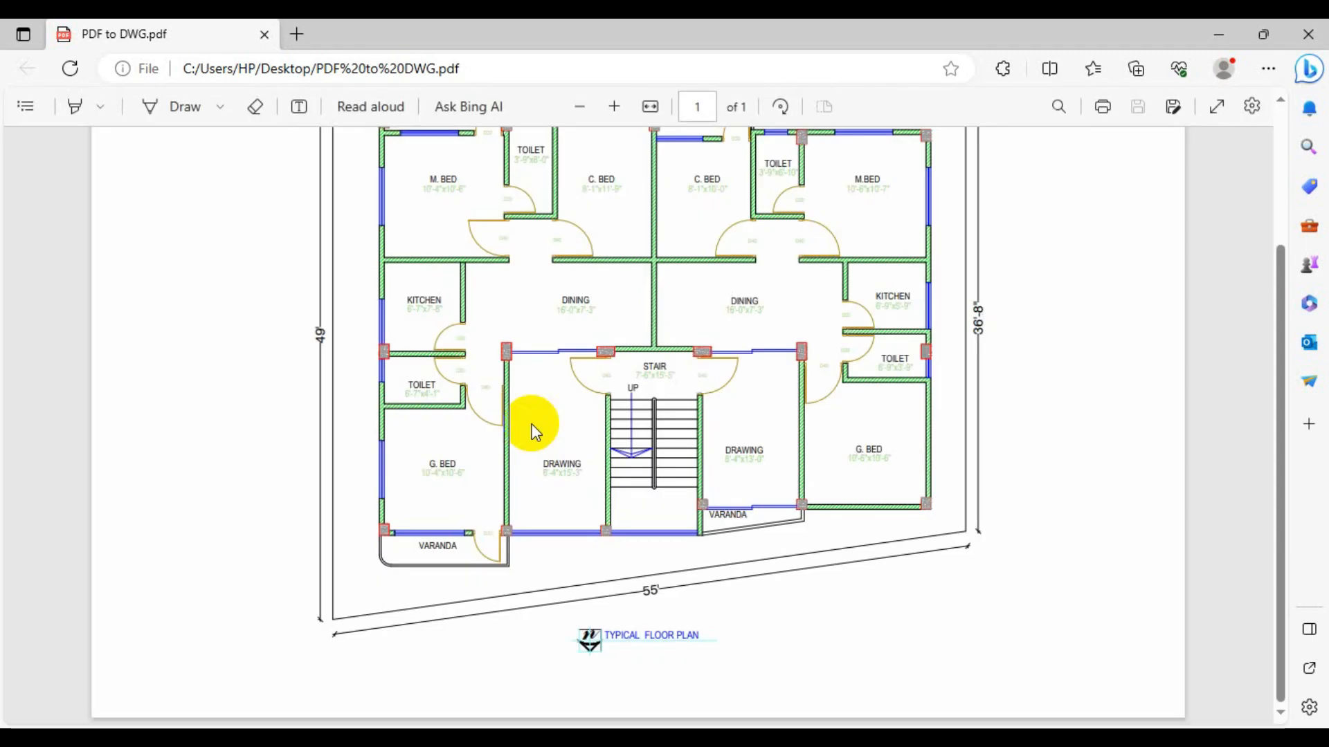
scroll(536, 433, down, 3)
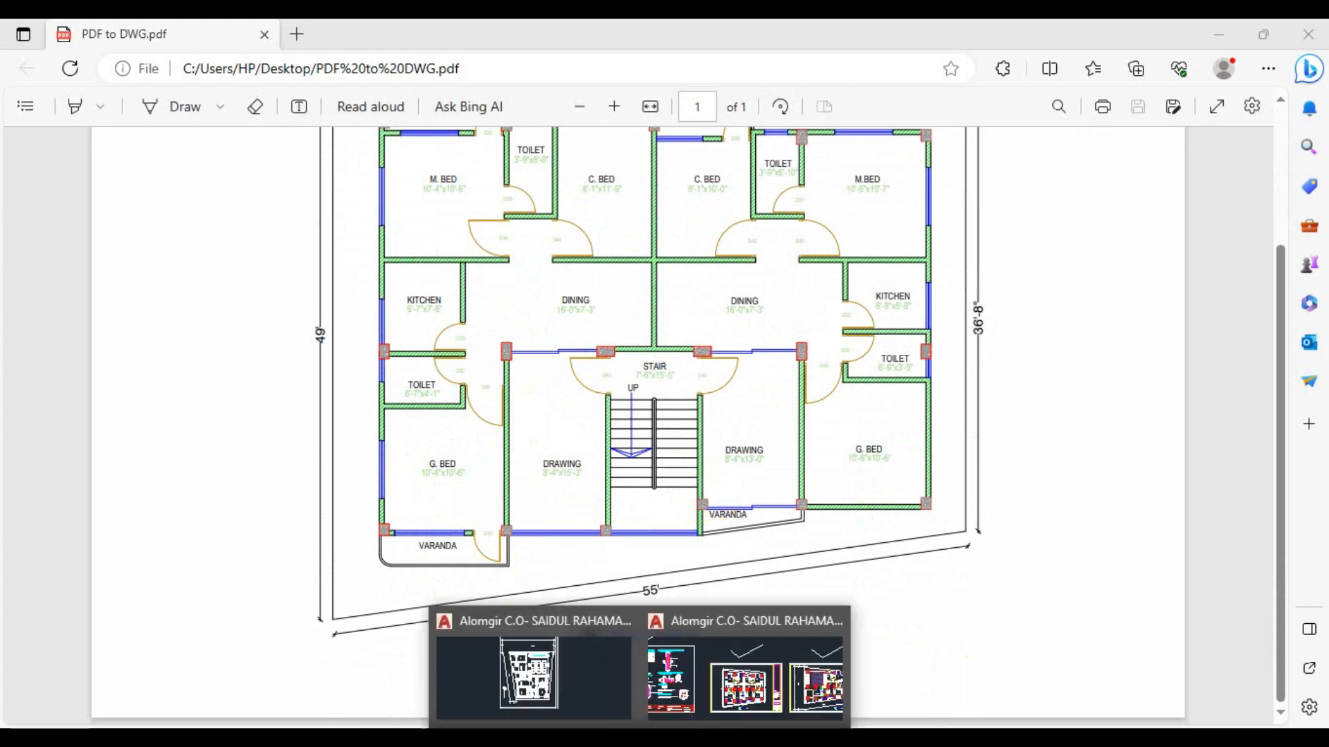
Switch back to the AutoCAD drawing, start a new plot and choose the monochrome.ctb plot style table
click(700, 699)
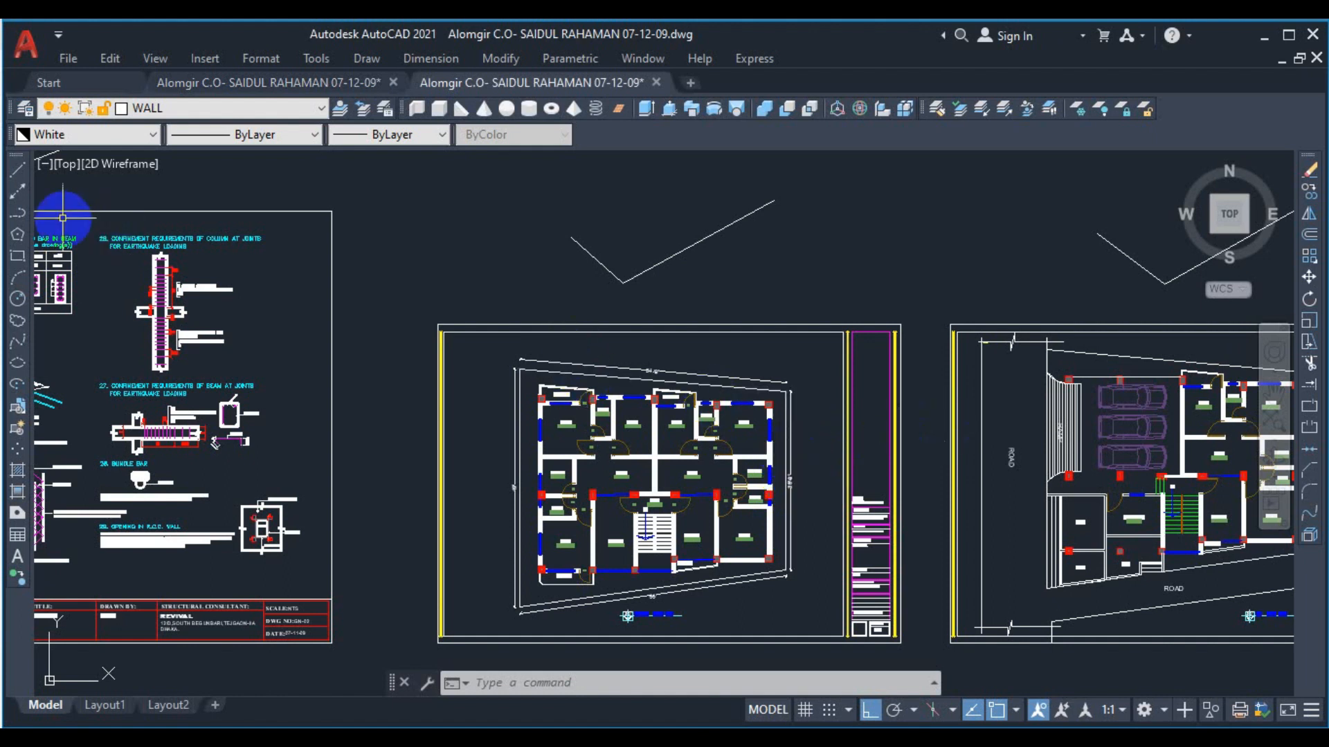
click(67, 58)
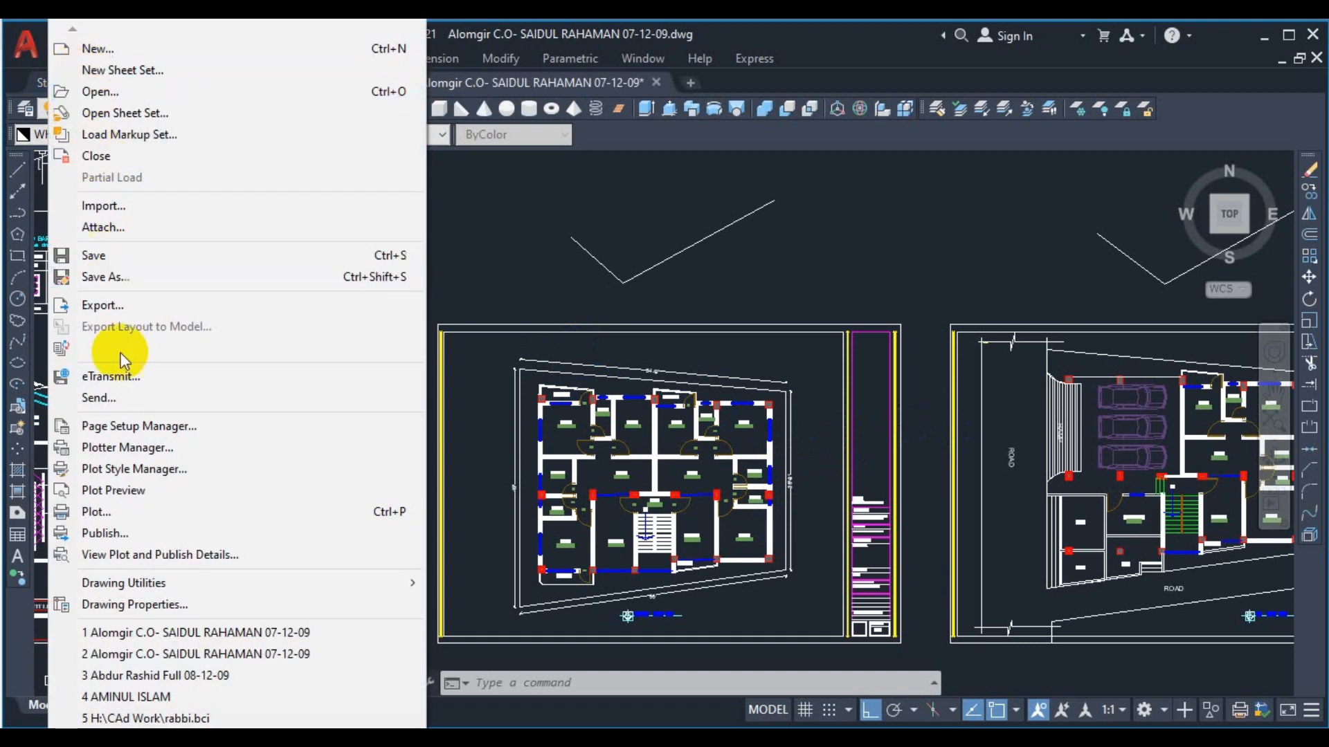
click(128, 513)
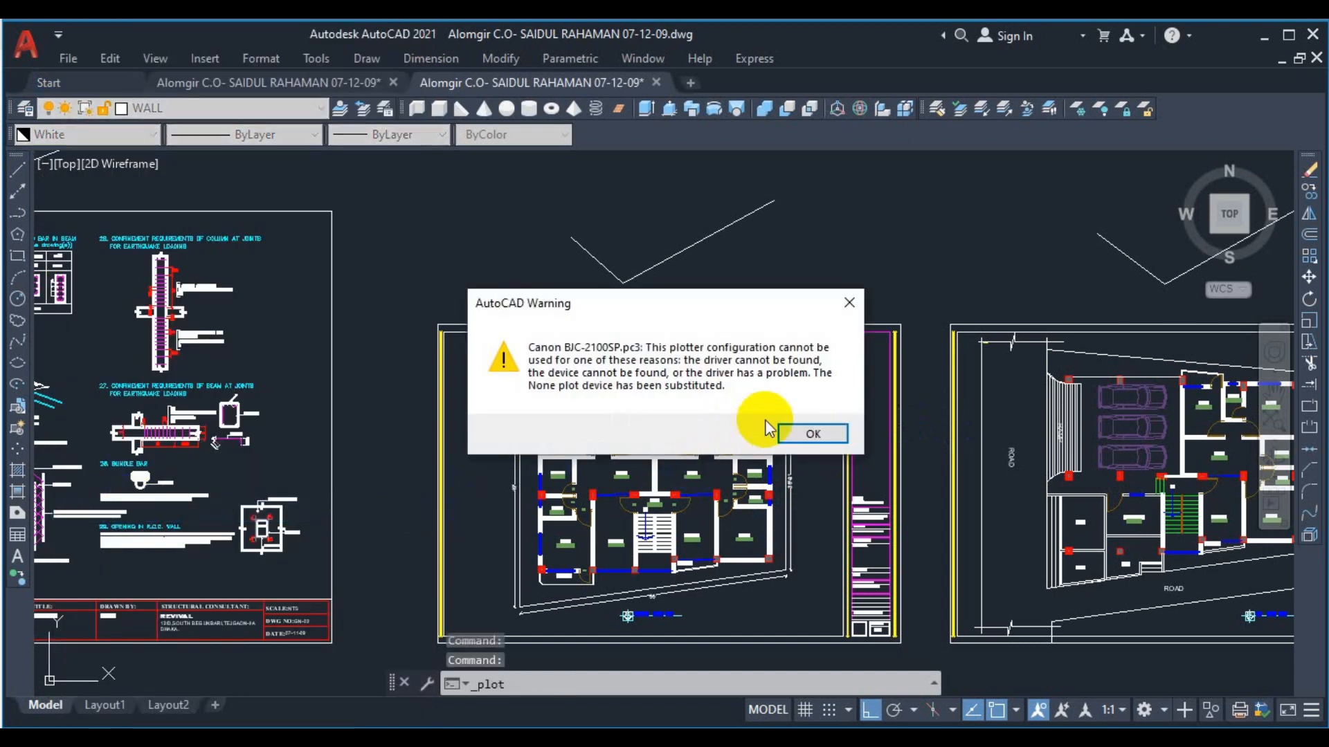
click(808, 432)
click(890, 180)
click(889, 181)
click(888, 183)
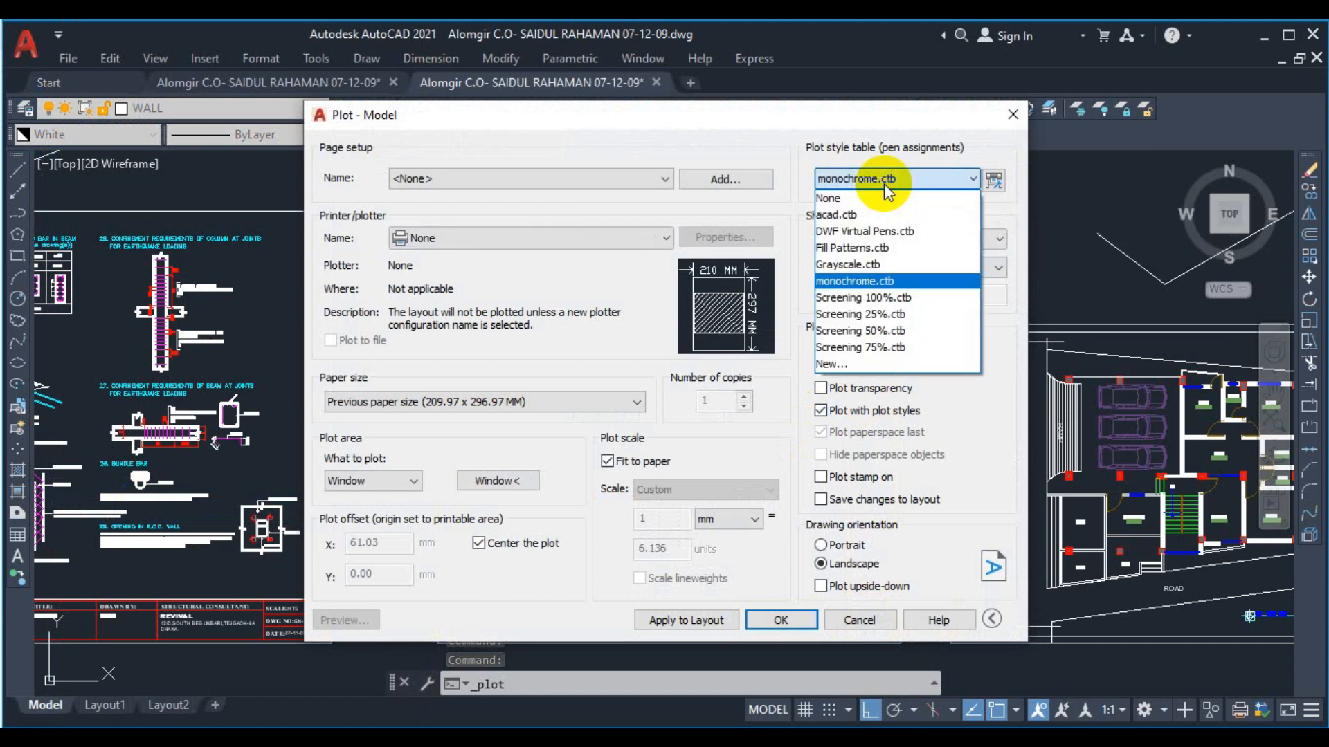
click(858, 281)
click(677, 425)
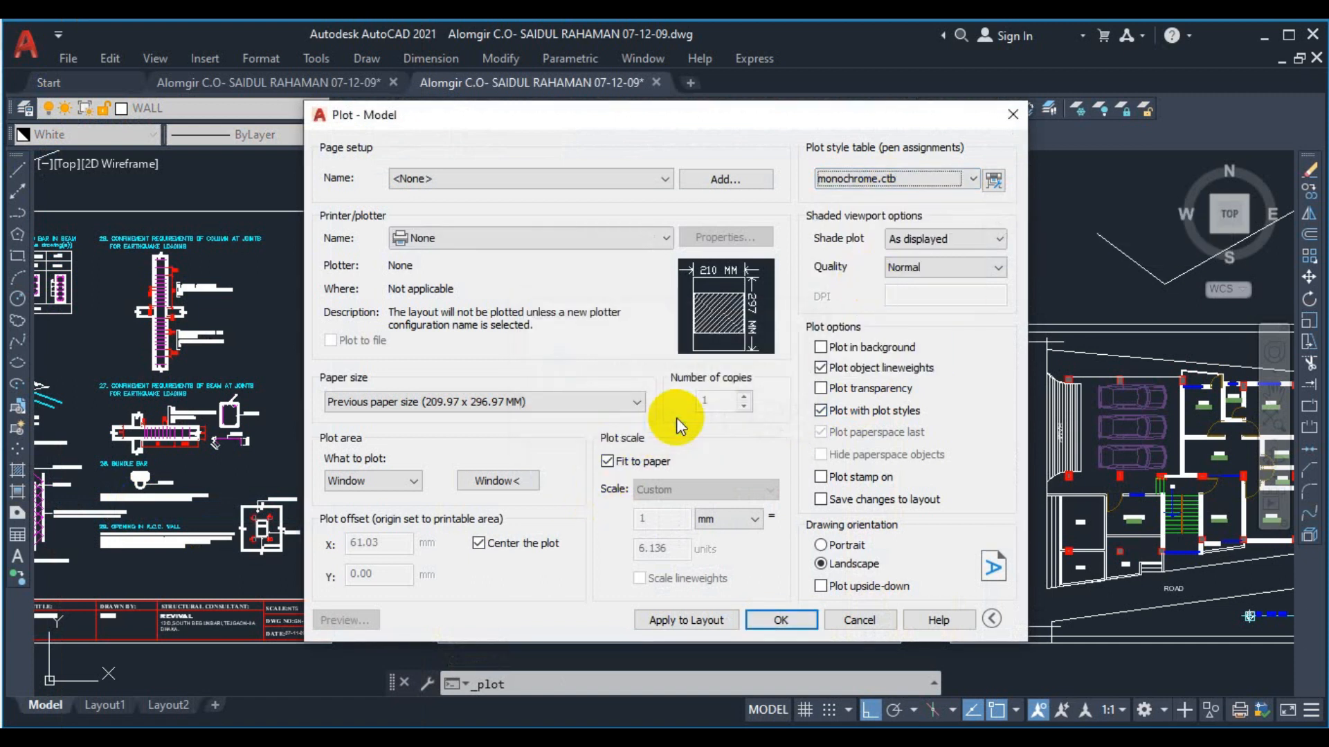
Set the paper size to ISO A4 (297.00 x 210.00 MM) and the drawing orientation to Portrait
click(438, 403)
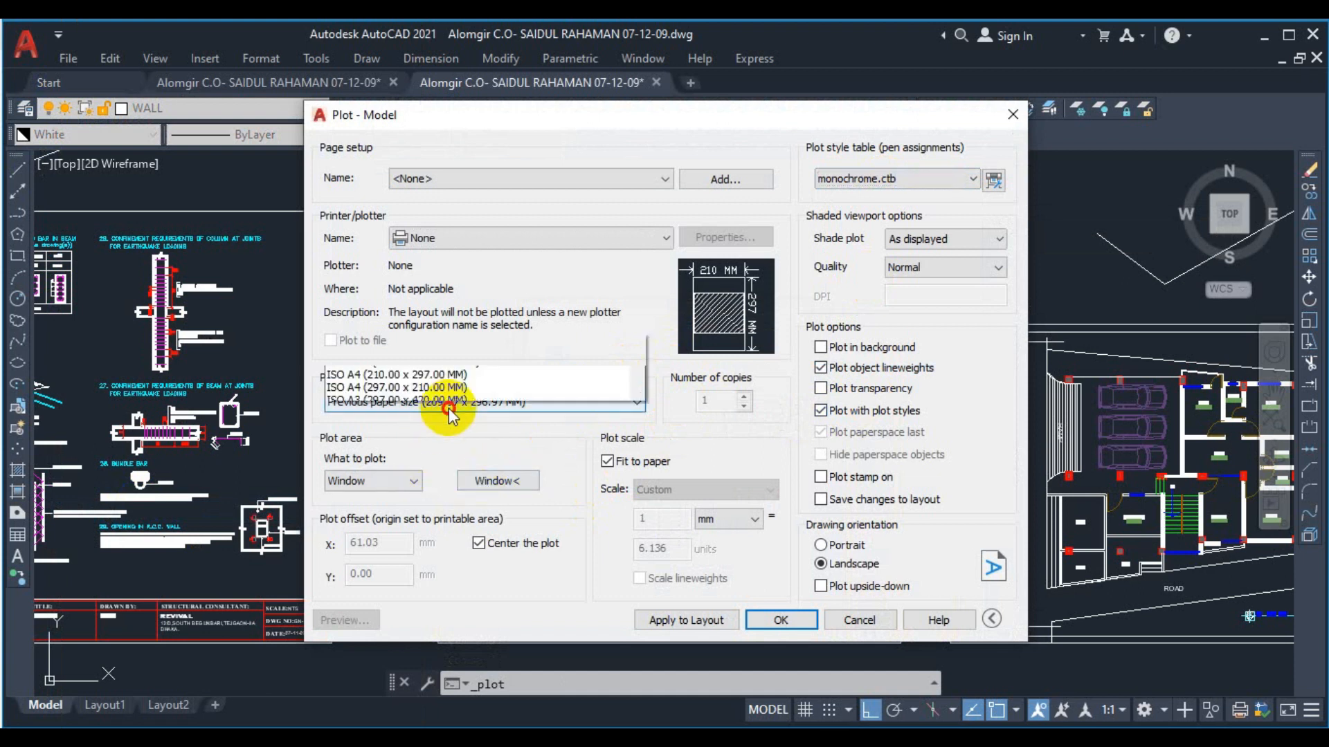
scroll(440, 355, up, 5)
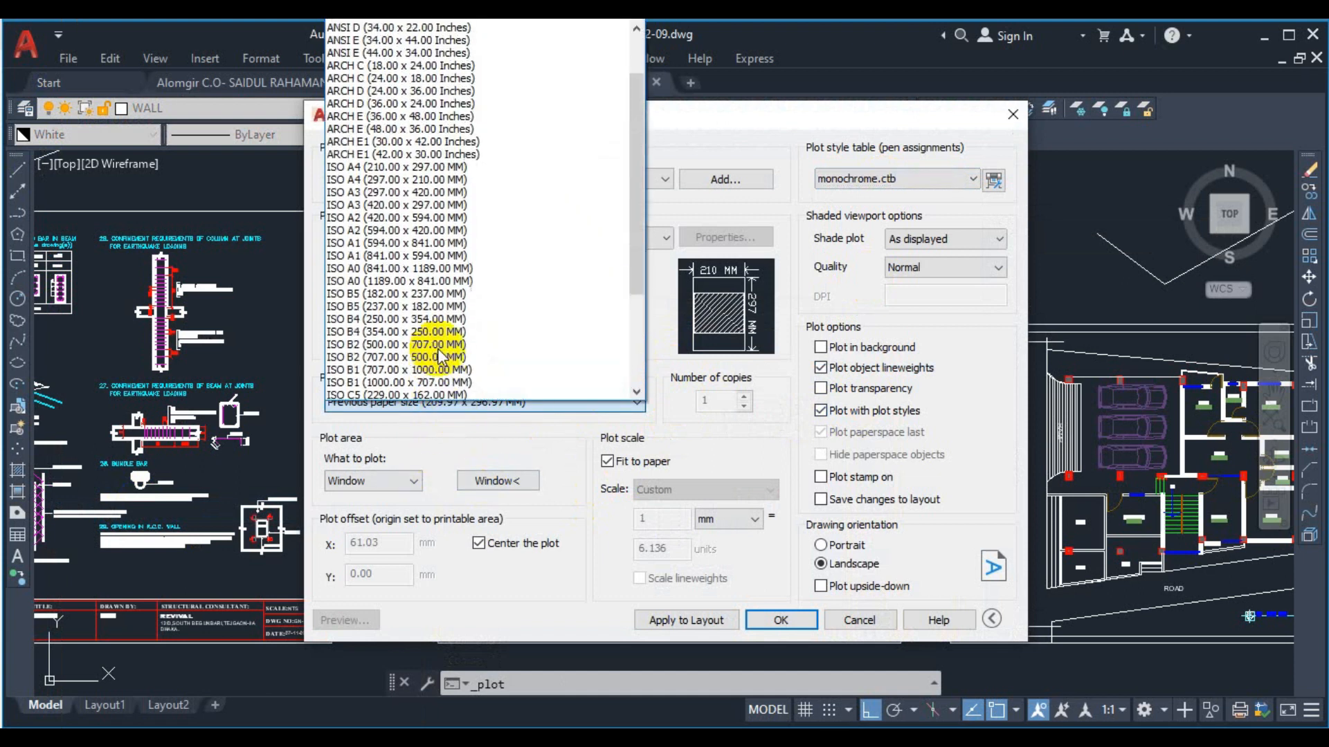
scroll(440, 355, down, 4)
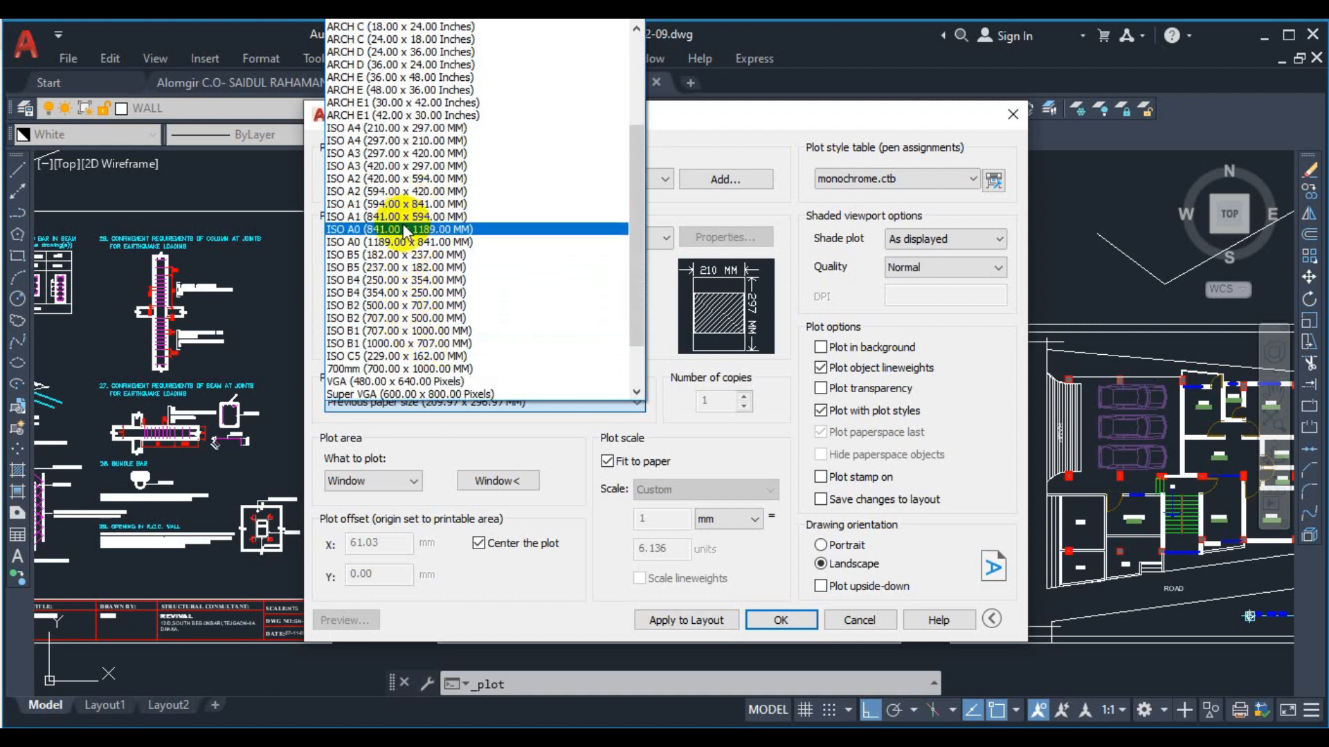
click(408, 141)
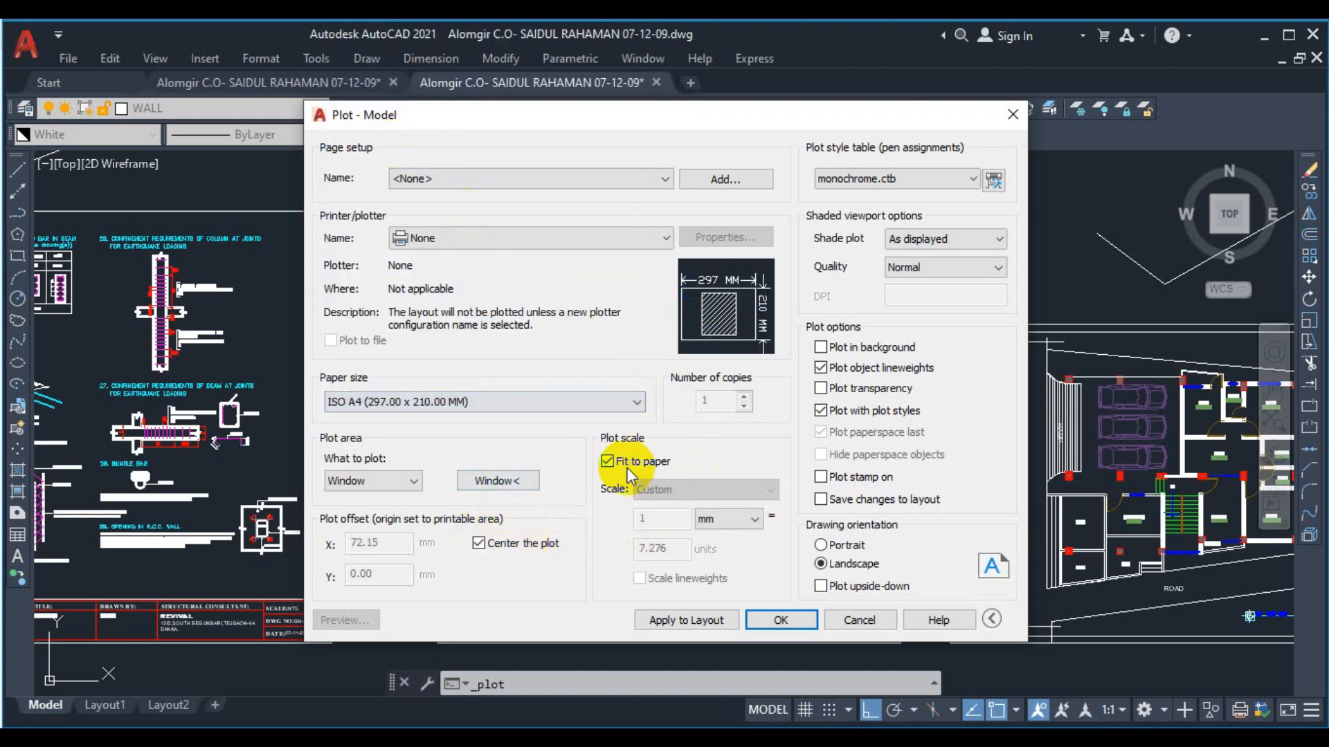
click(859, 547)
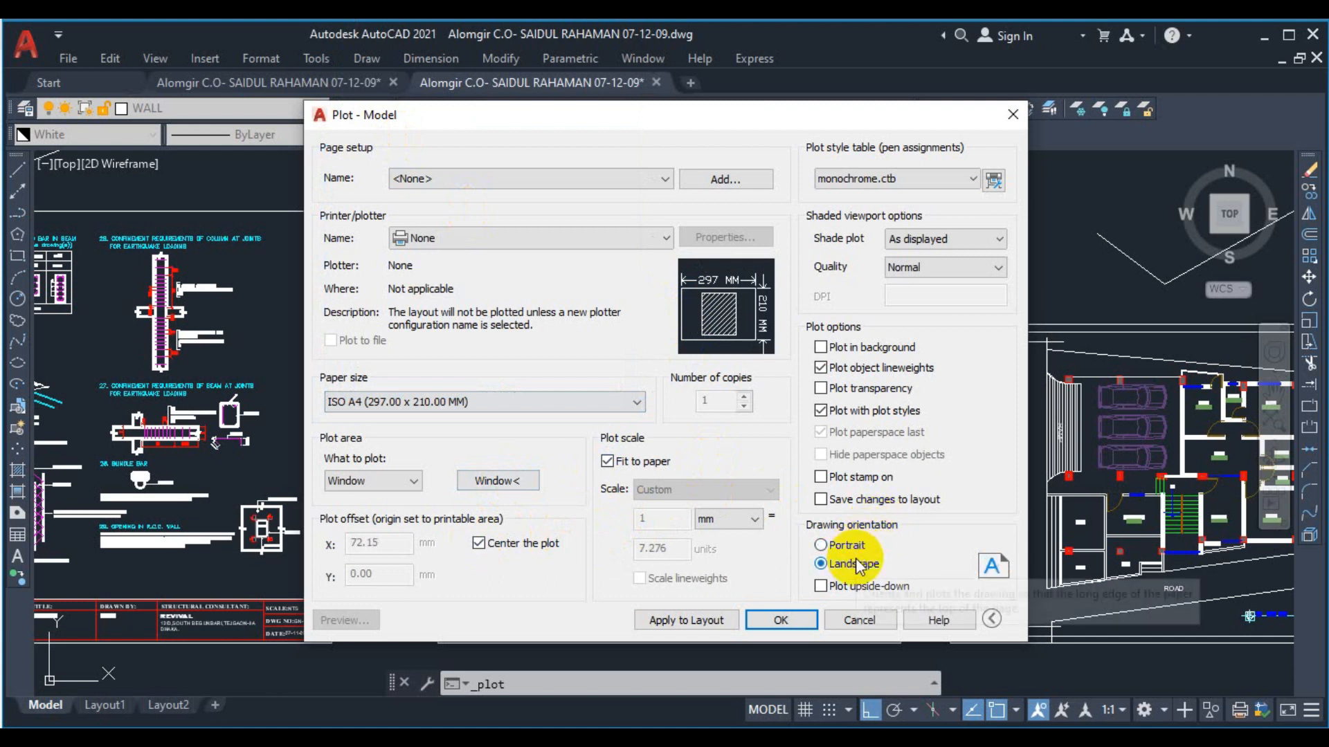
click(857, 546)
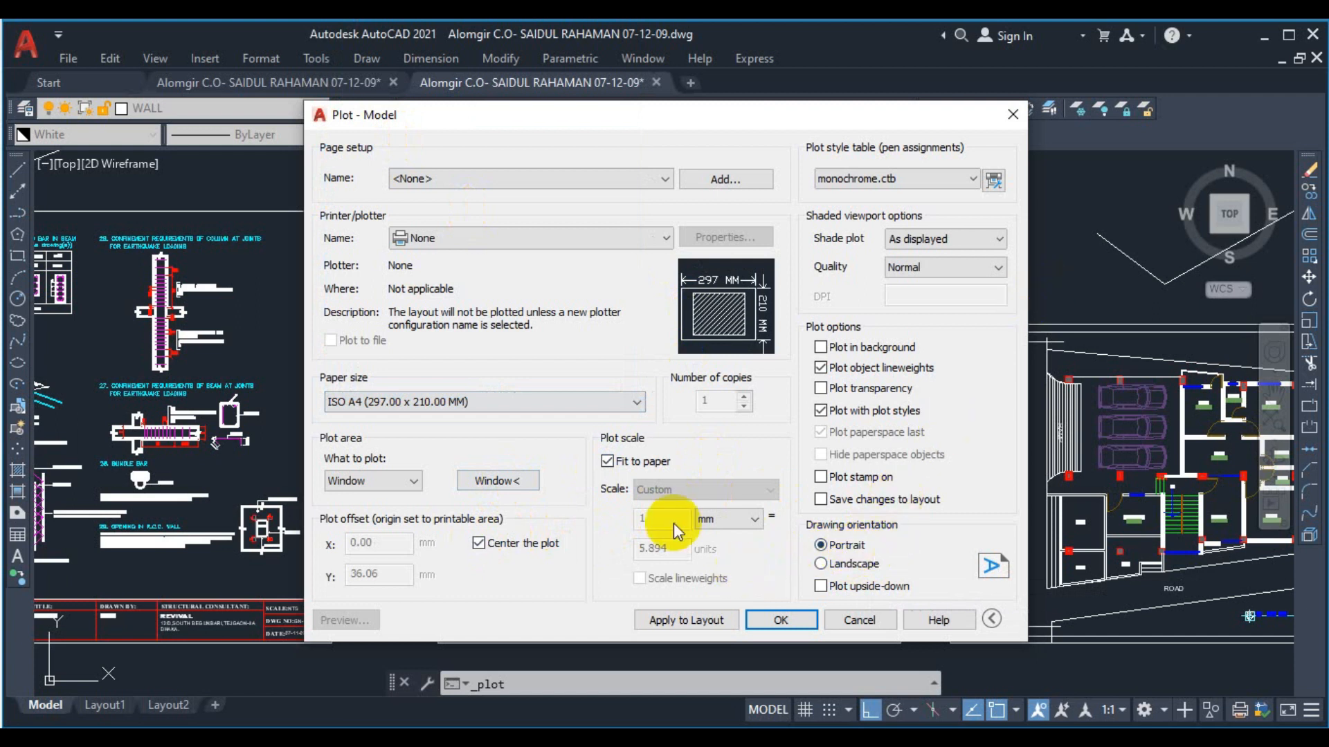
Define the plot window around the typical floor plan, including its outer dimensions and plan title
click(477, 481)
click(501, 349)
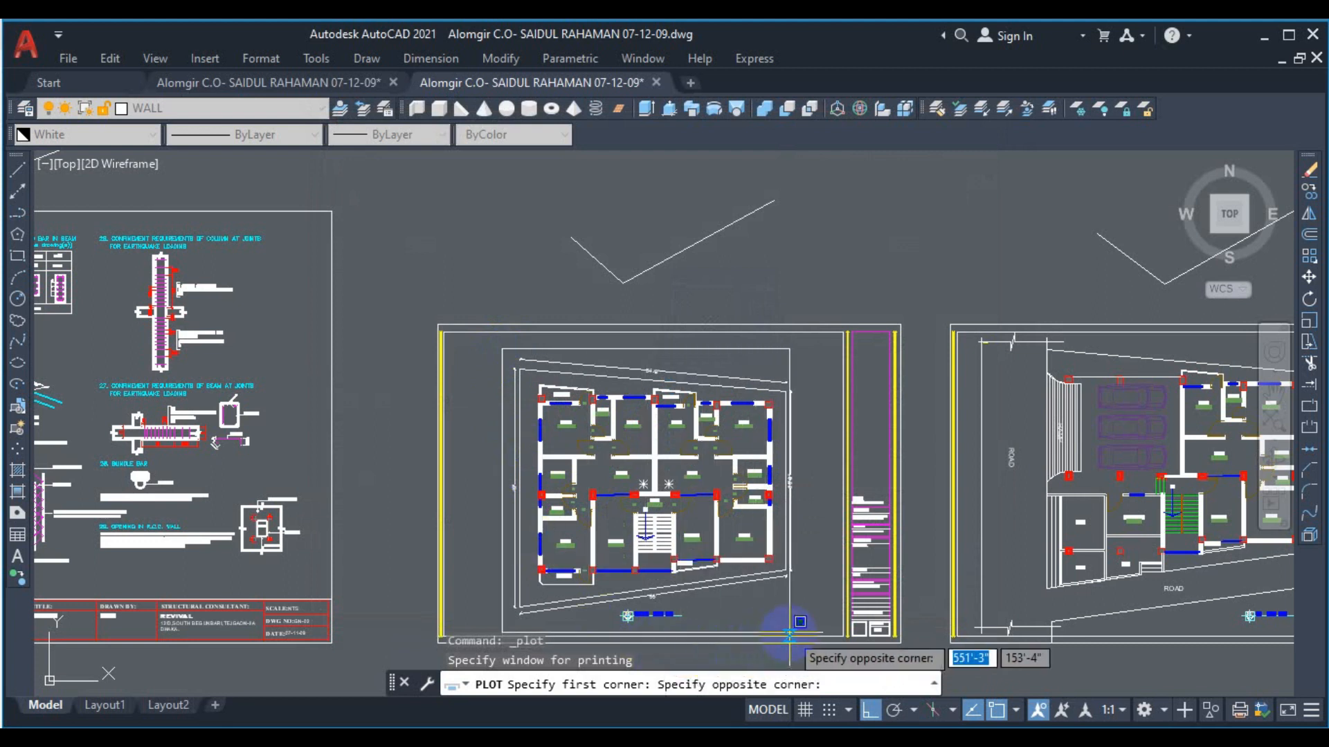
click(807, 629)
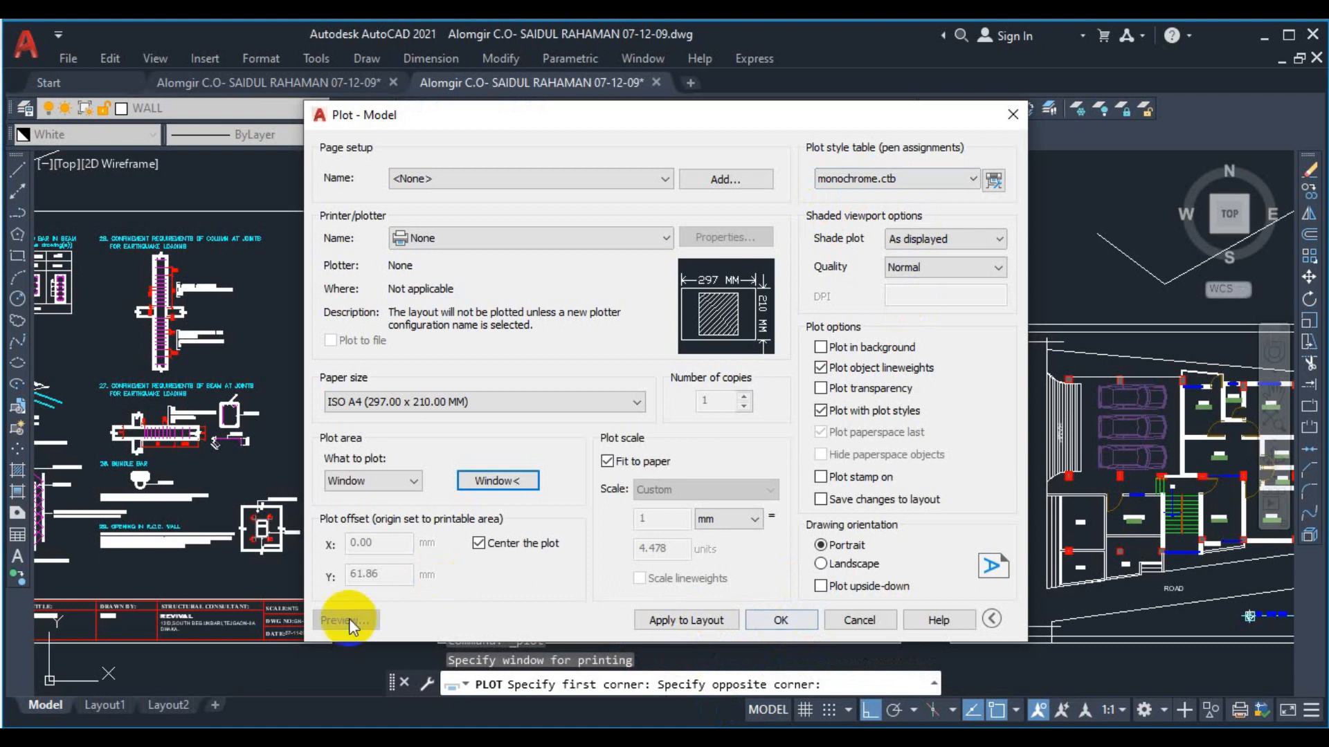
Select DWG To PDF.pc3 as the plotter and set the drawing orientation to Landscape
click(775, 623)
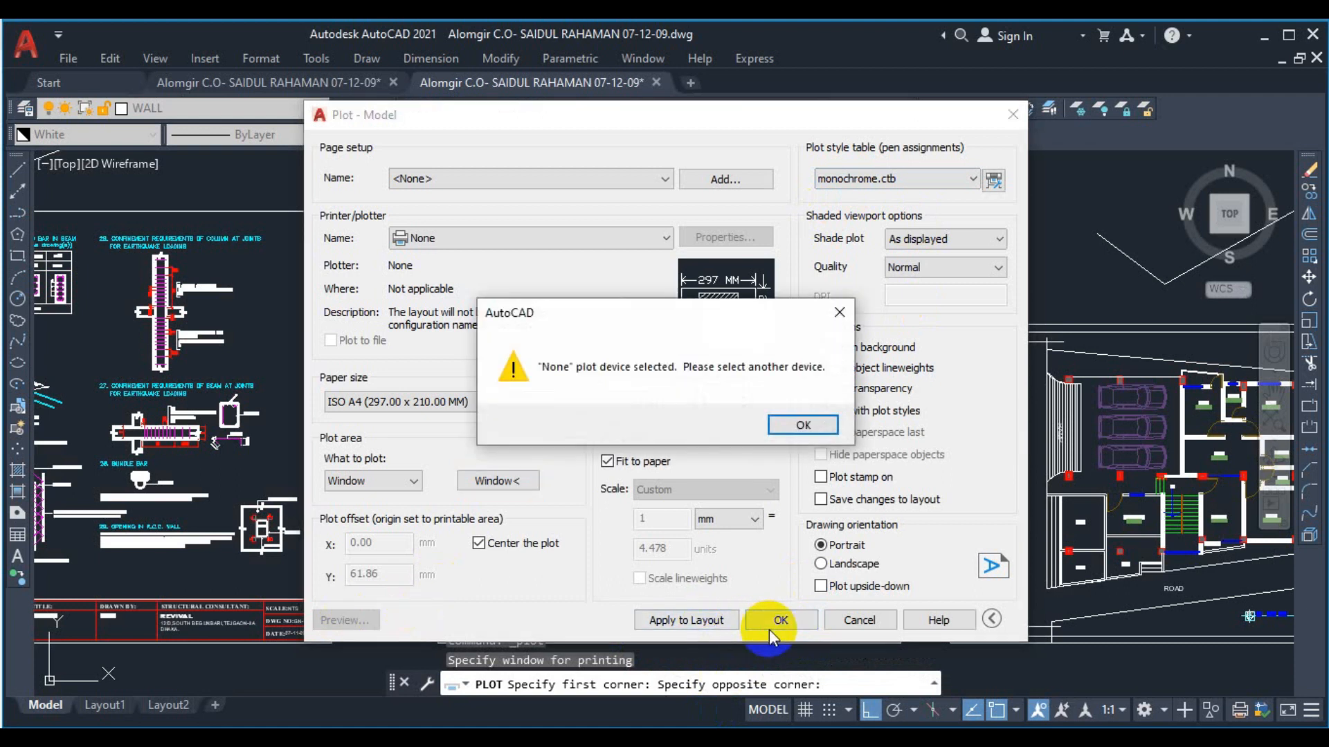
click(807, 429)
click(485, 238)
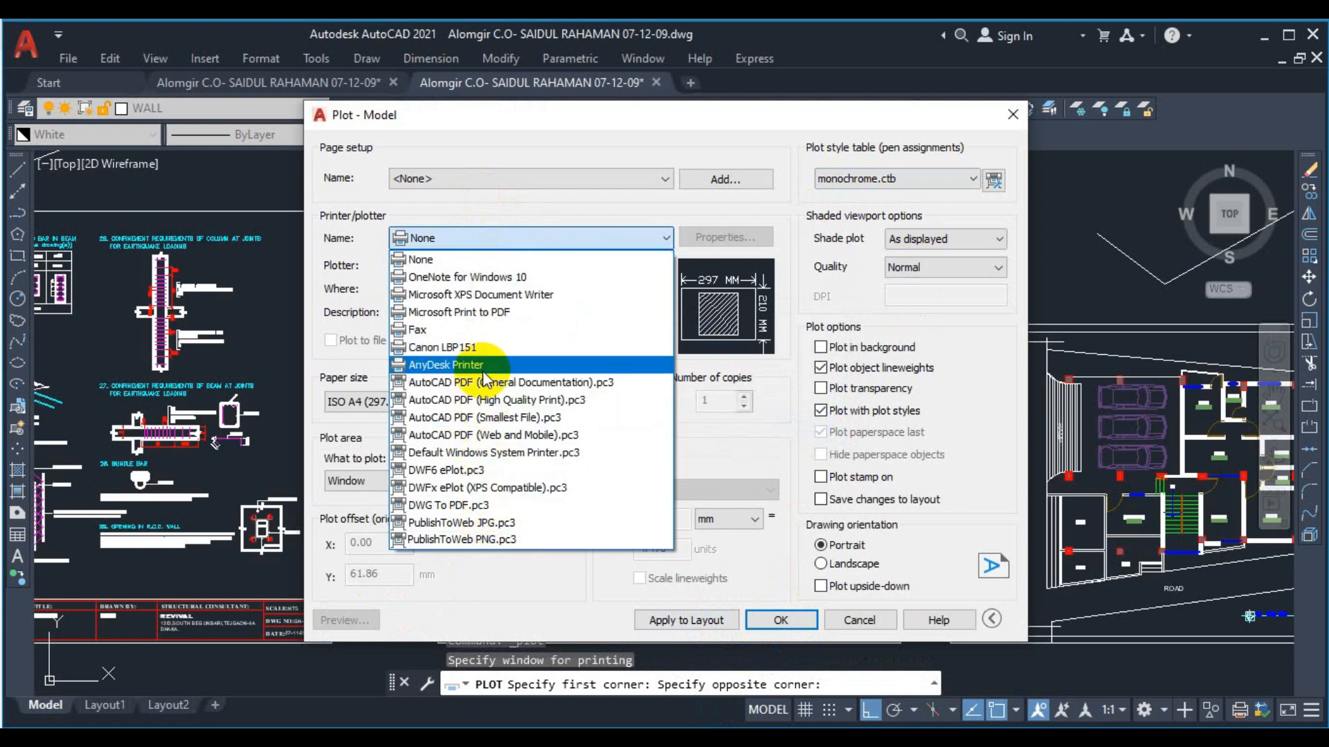
click(483, 508)
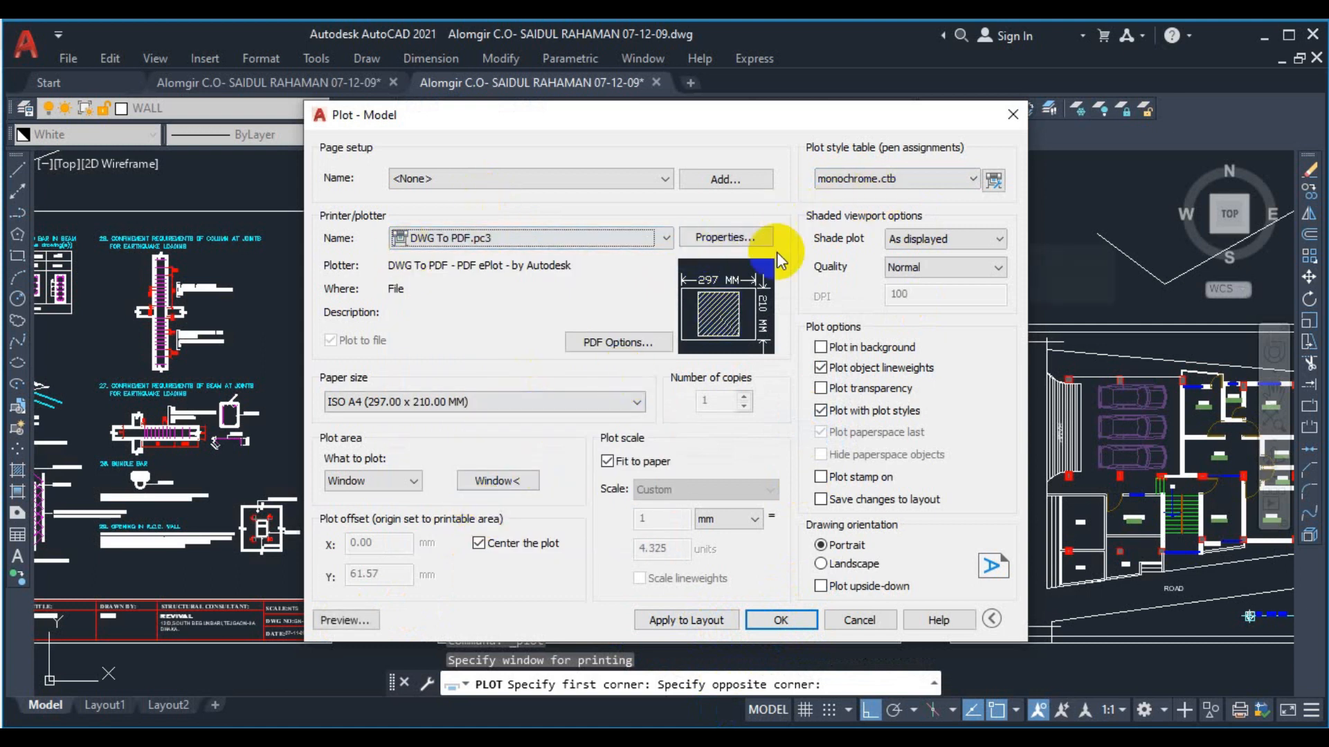
click(866, 569)
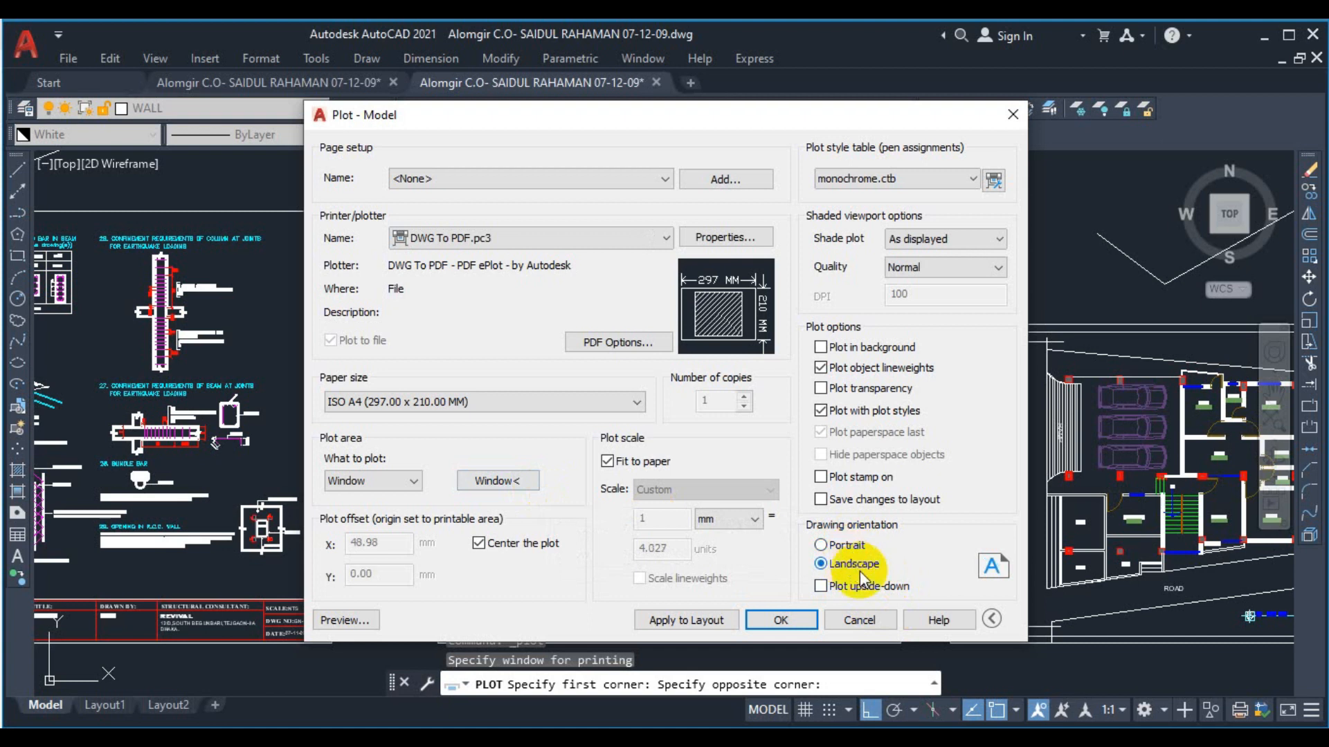
Plot the floor plan to a PDF file named Grayscale on the Desktop and review the resulting page
click(780, 620)
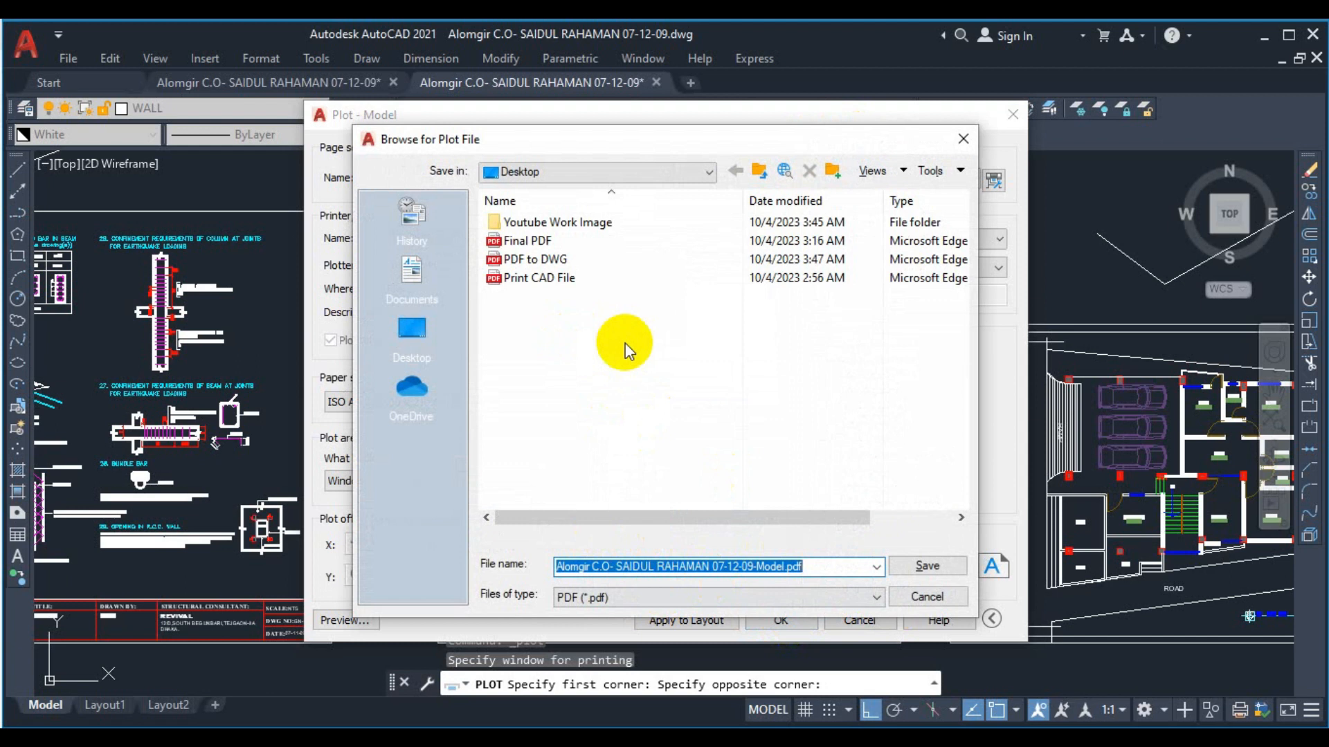
text(M)
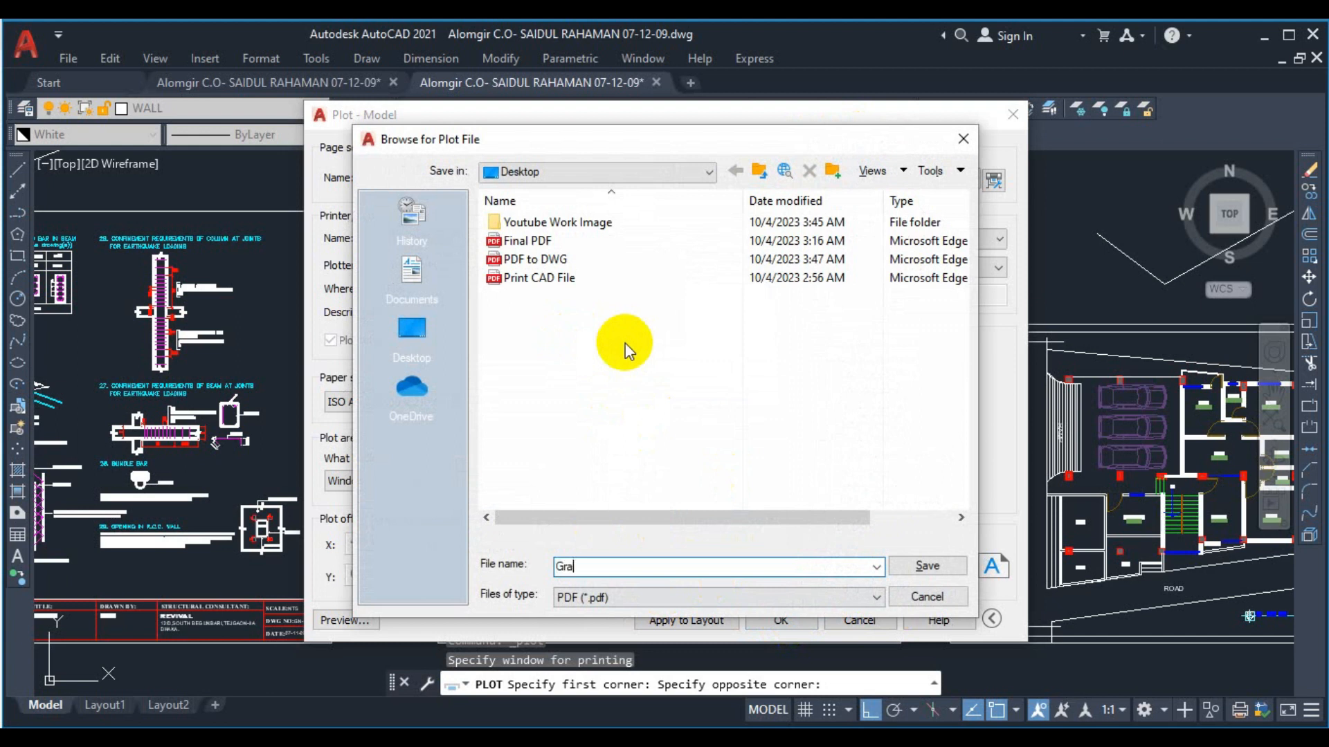
text(ysca)
text(le)
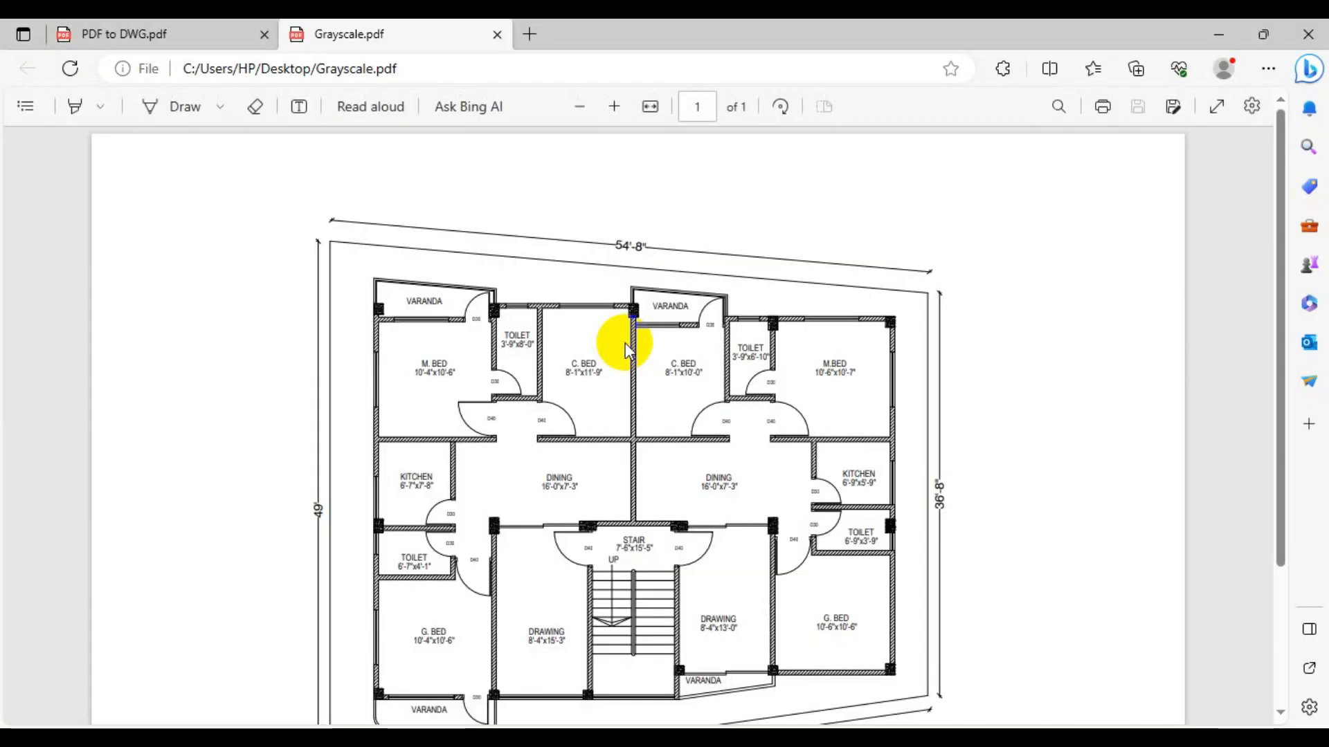
scroll(623, 346, down, 3)
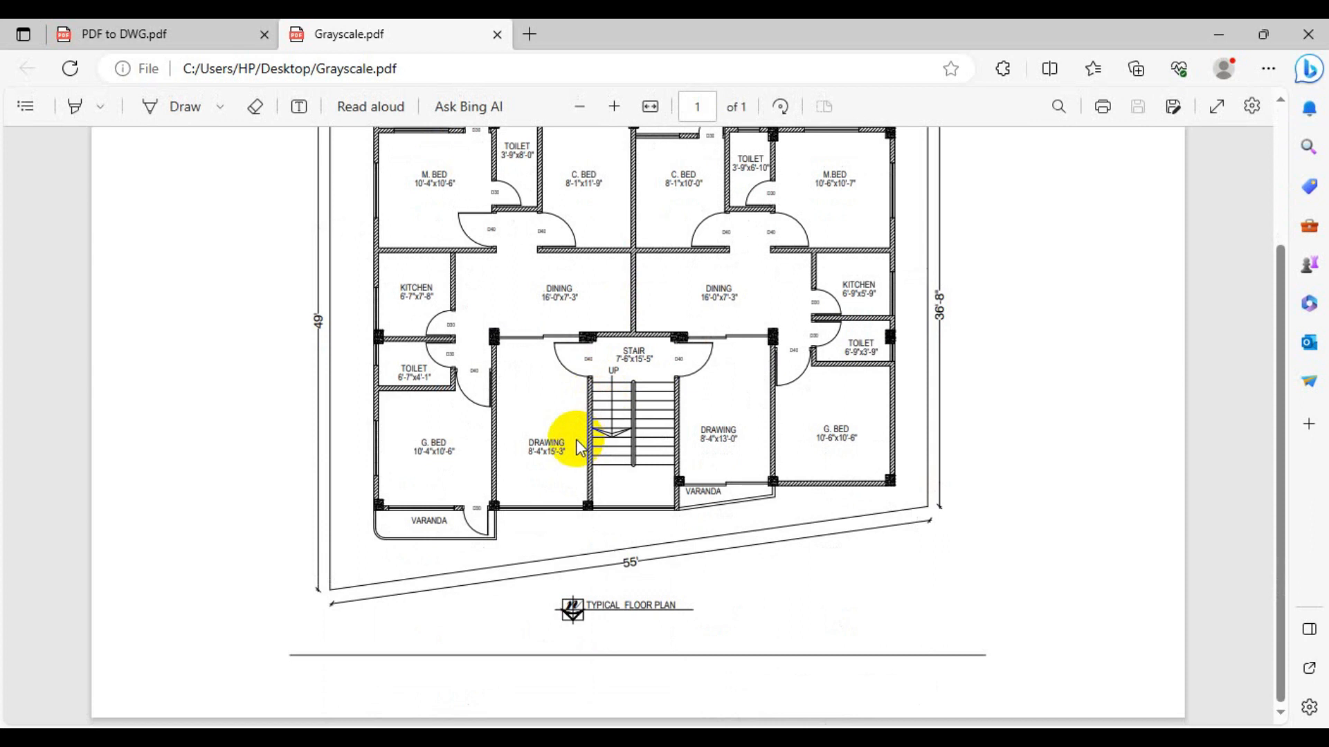